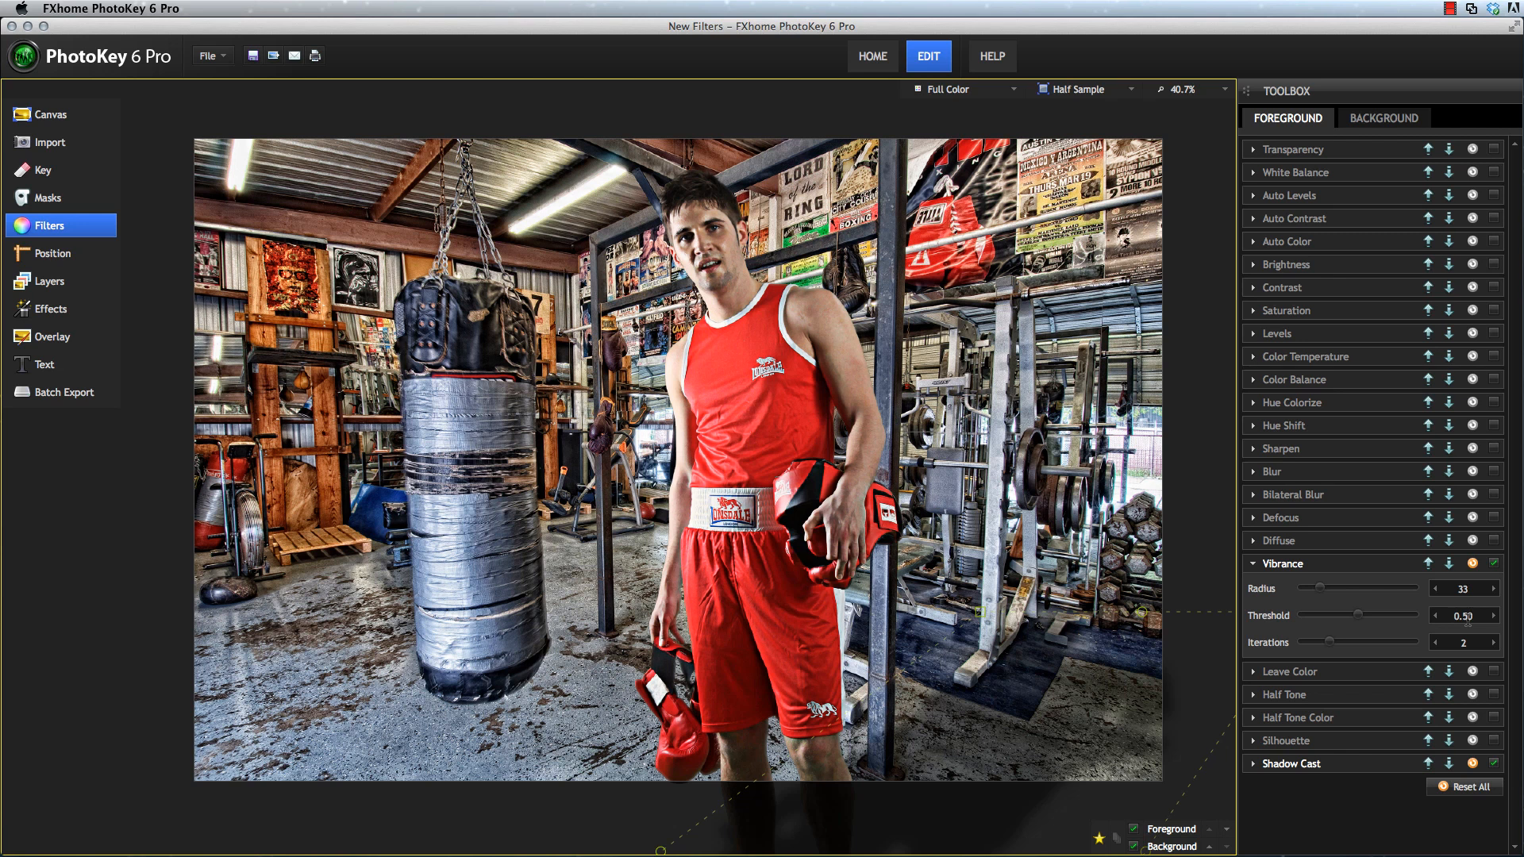
Set the foreground Vibrance threshold to 0.53 and test iteration counts of 1 and 5, finishing at 2
{"action": "left_click_drag", "start_coordinate": [1359, 616], "coordinate": [1374, 620]}
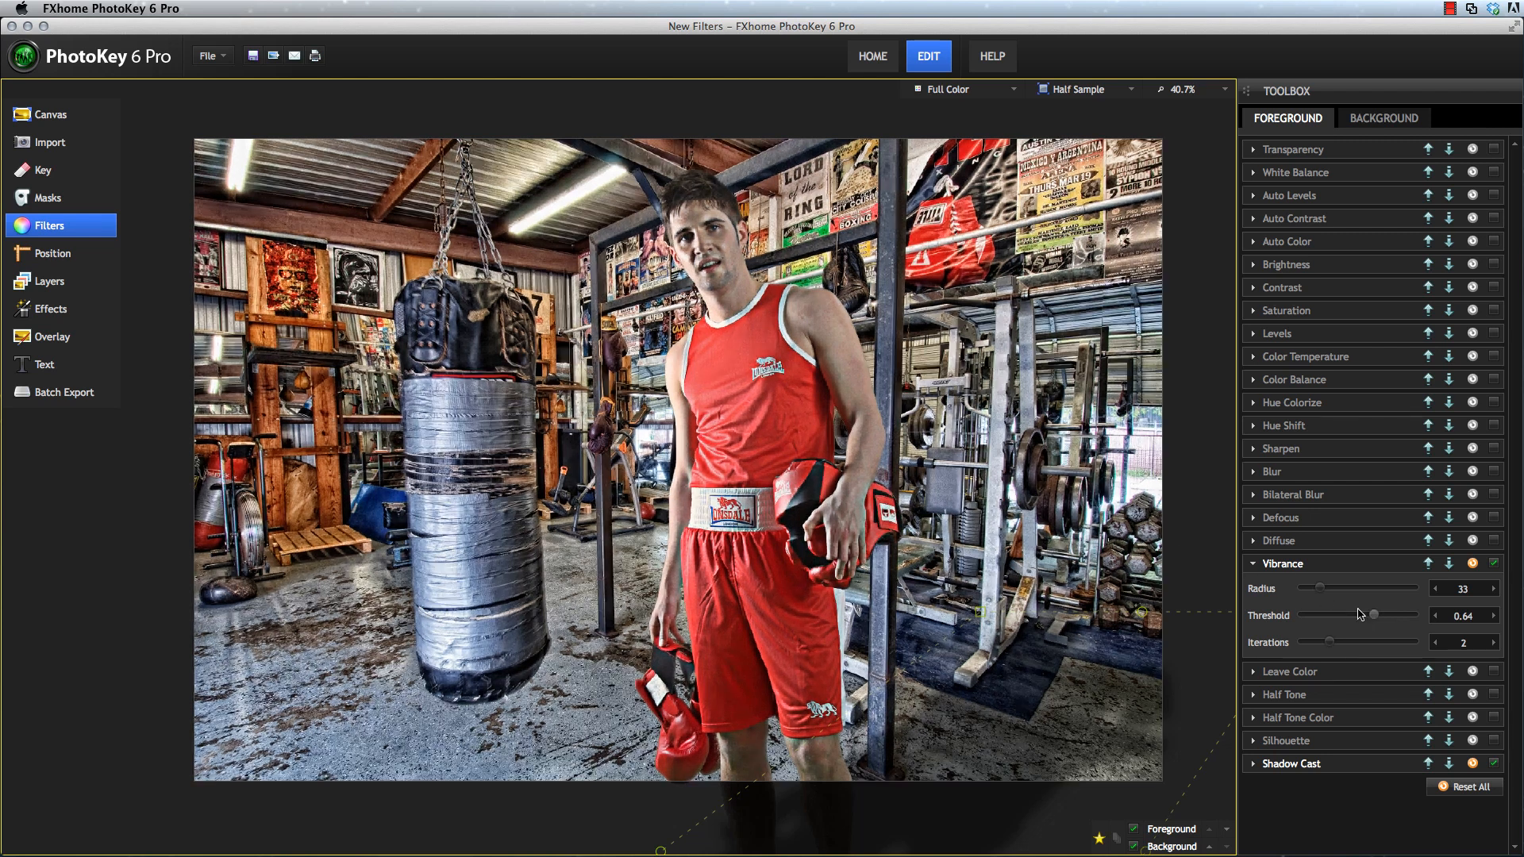
{"action": "mouse_move", "coordinate": [1374, 619]}
{"action": "left_mouse_down"}
{"action": "mouse_move", "coordinate": [1303, 619]}
{"action": "mouse_move", "coordinate": [1362, 618]}
{"action": "left_mouse_up"}
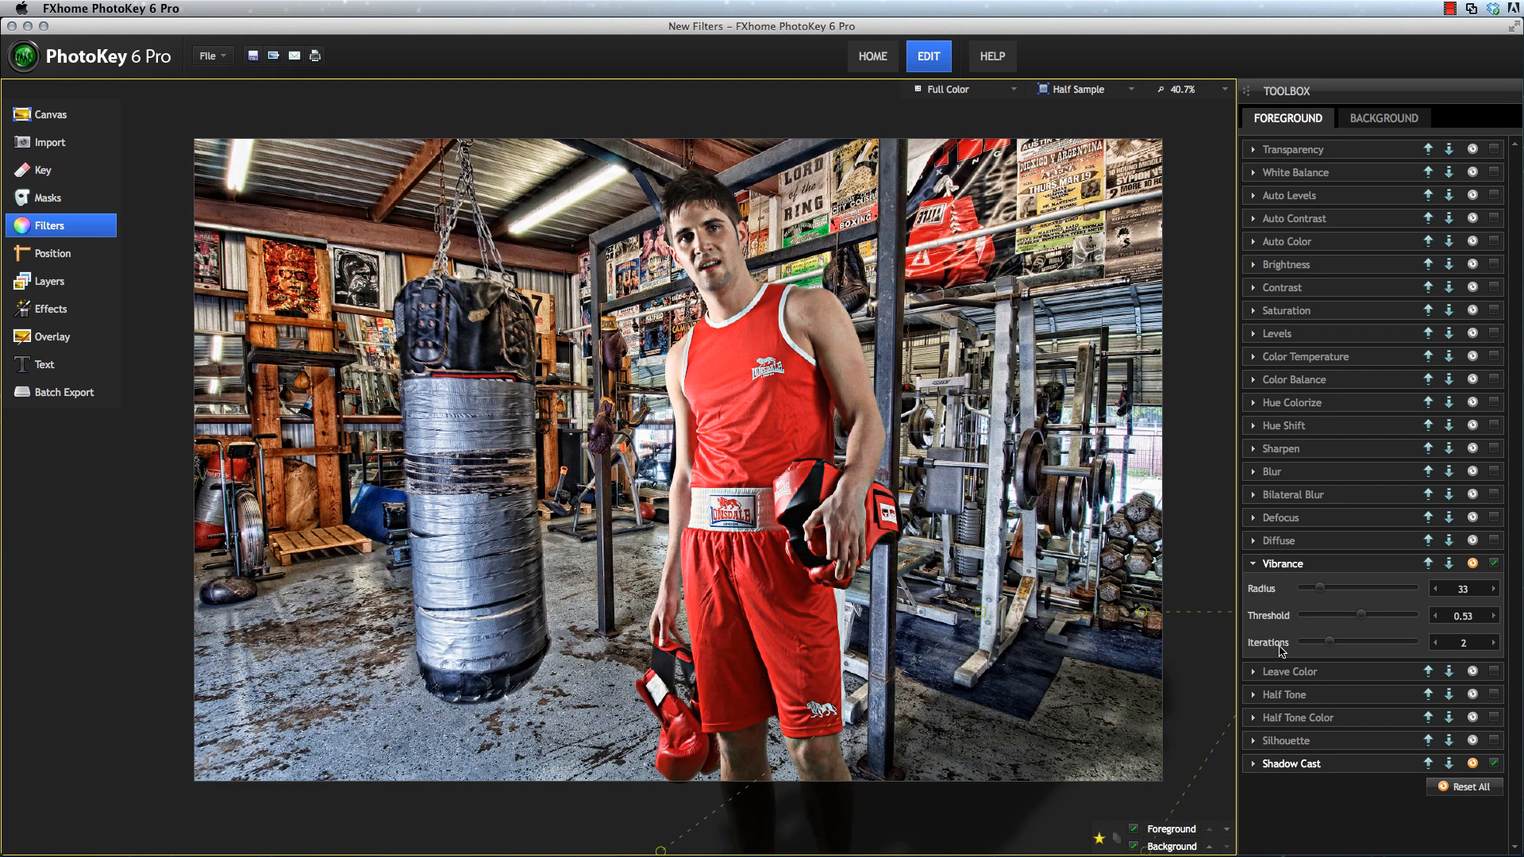
{"action": "left_click_drag", "start_coordinate": [1333, 645], "coordinate": [1289, 646]}
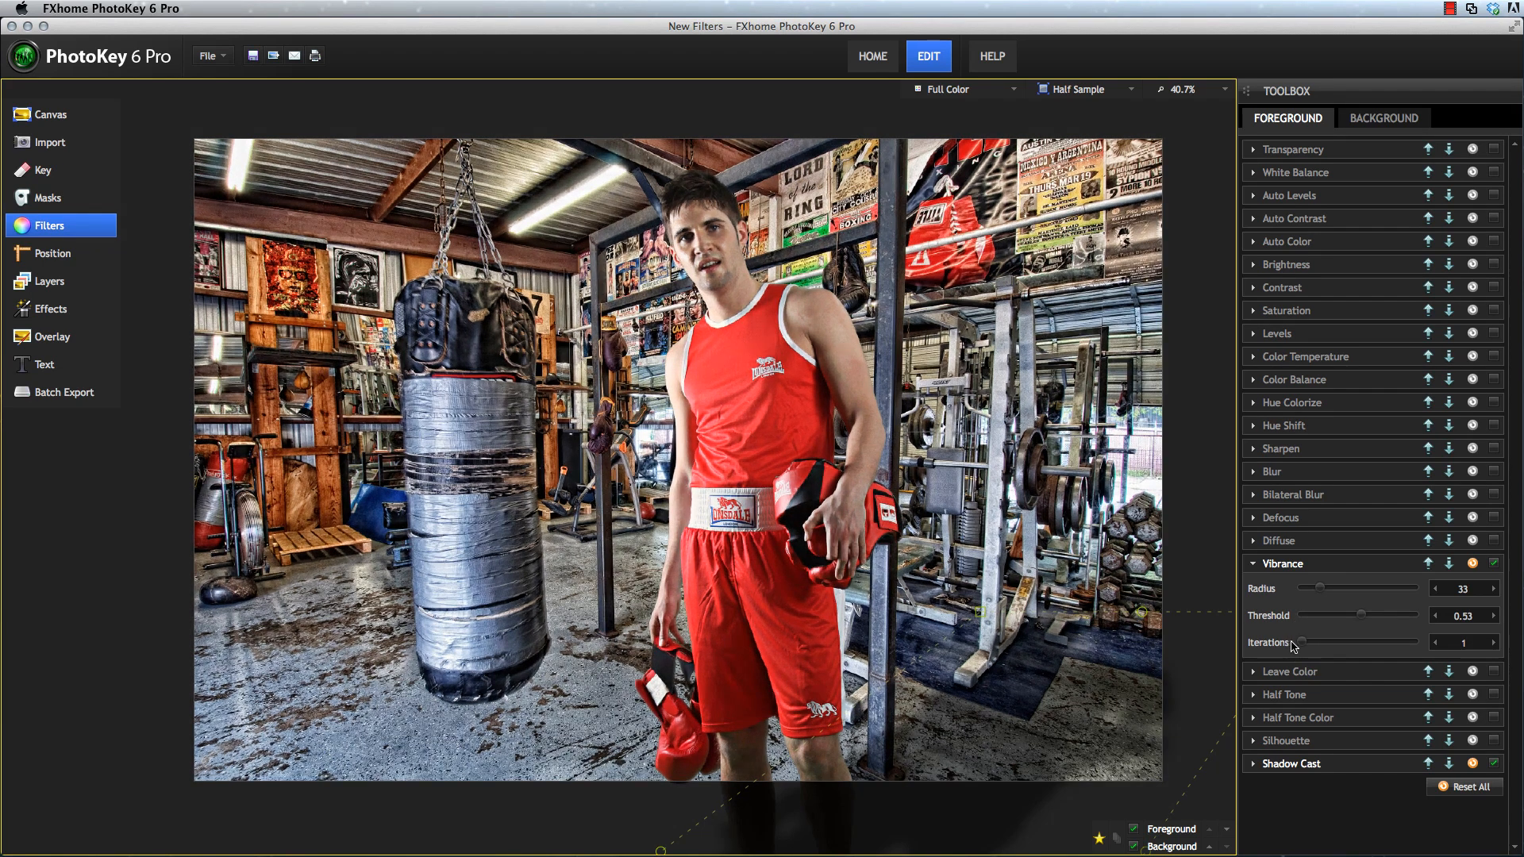
{"action": "left_click_drag", "start_coordinate": [1301, 644], "coordinate": [1443, 649]}
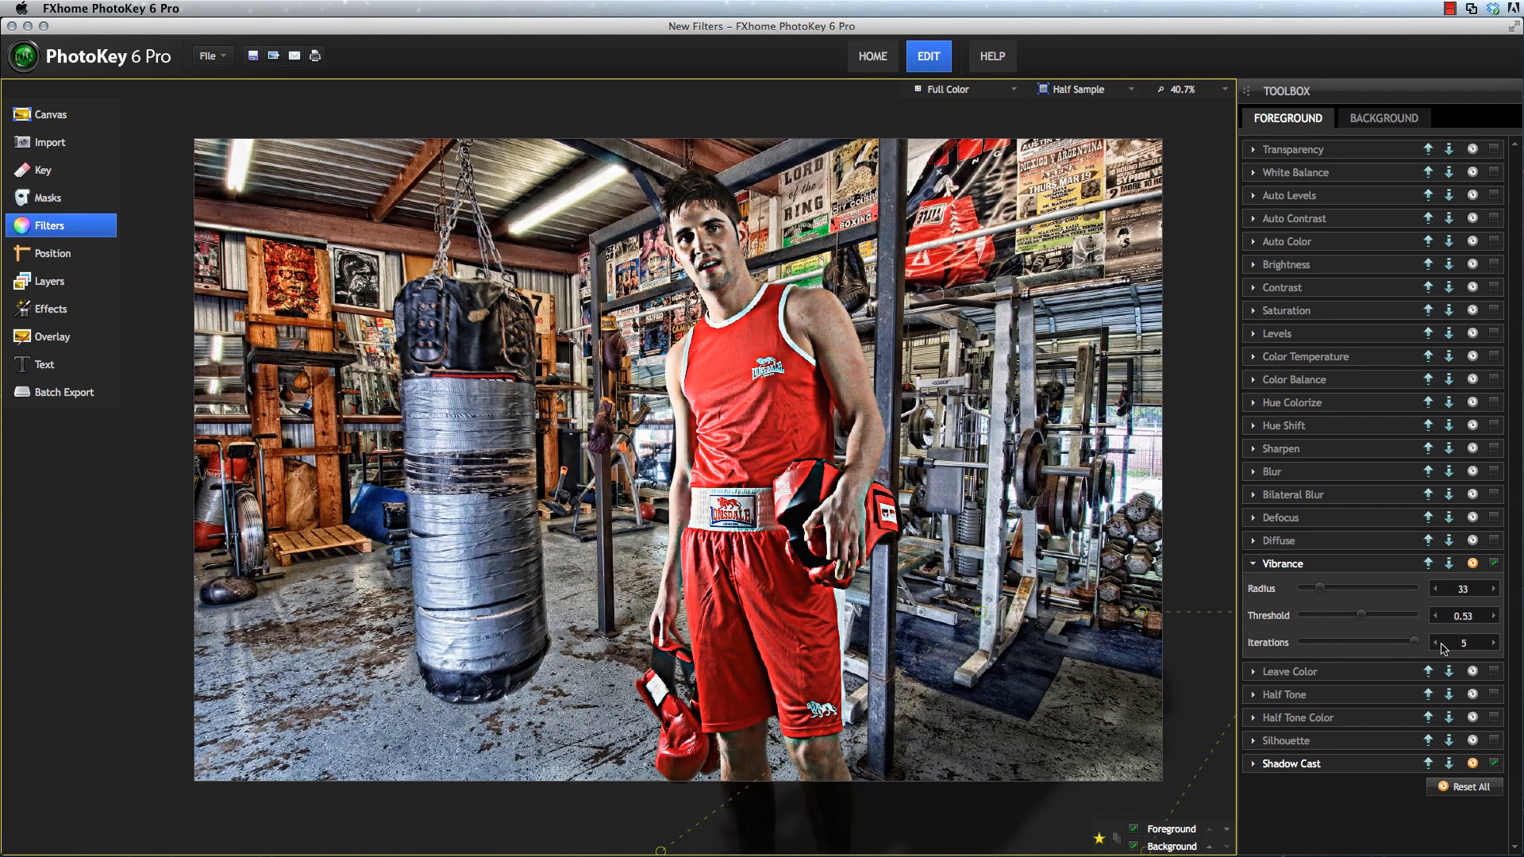
{"action": "left_click", "coordinate": [1331, 643]}
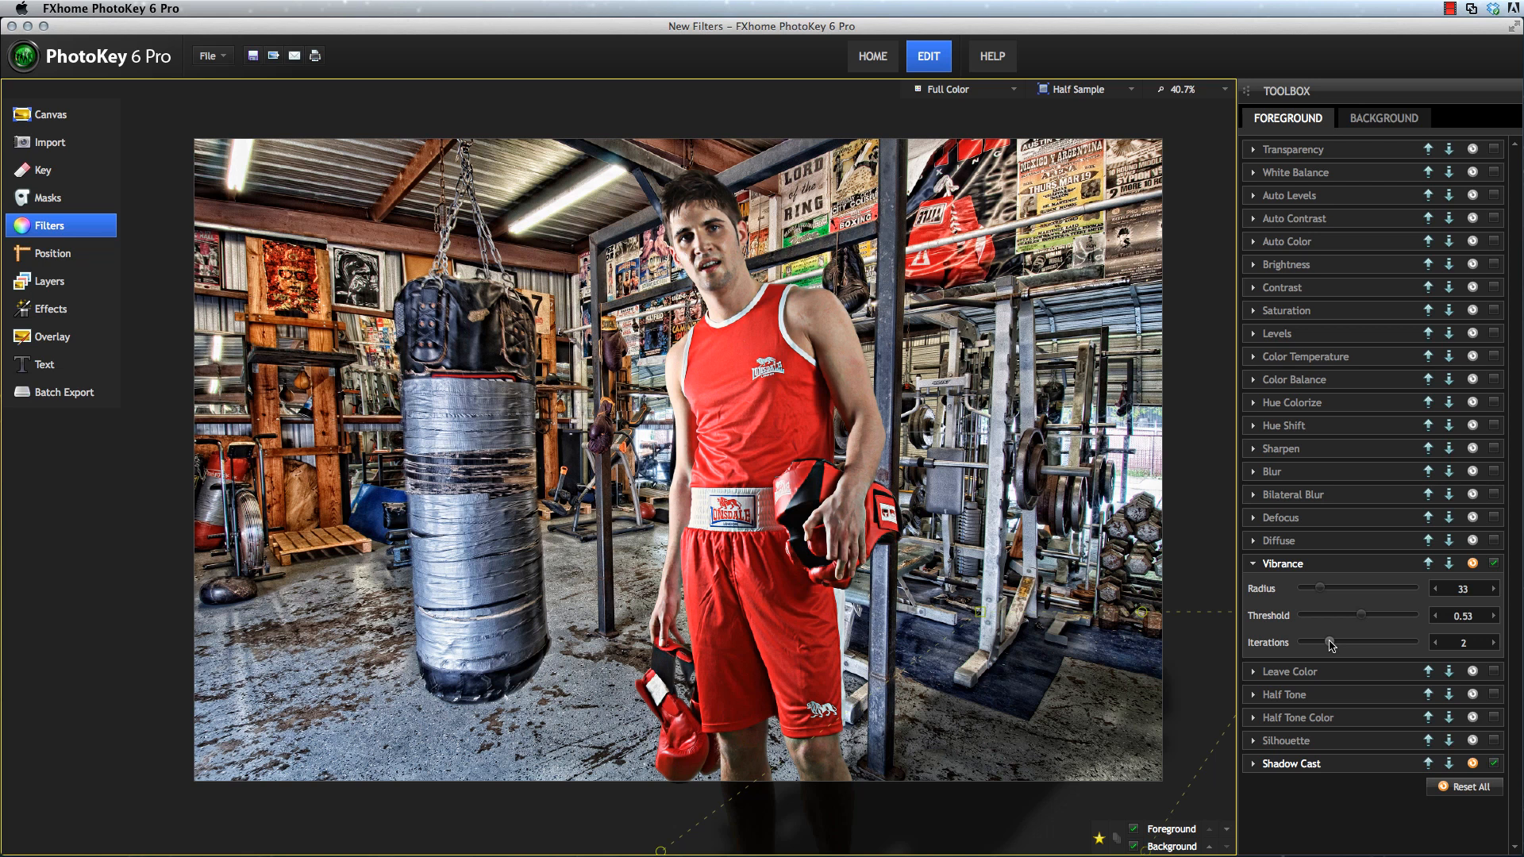
Switch to the photo of the woman in the blue dress and apply Leave Color sampled from her skin, with tolerance 29.55
{"action": "left_click", "coordinate": [1225, 829]}
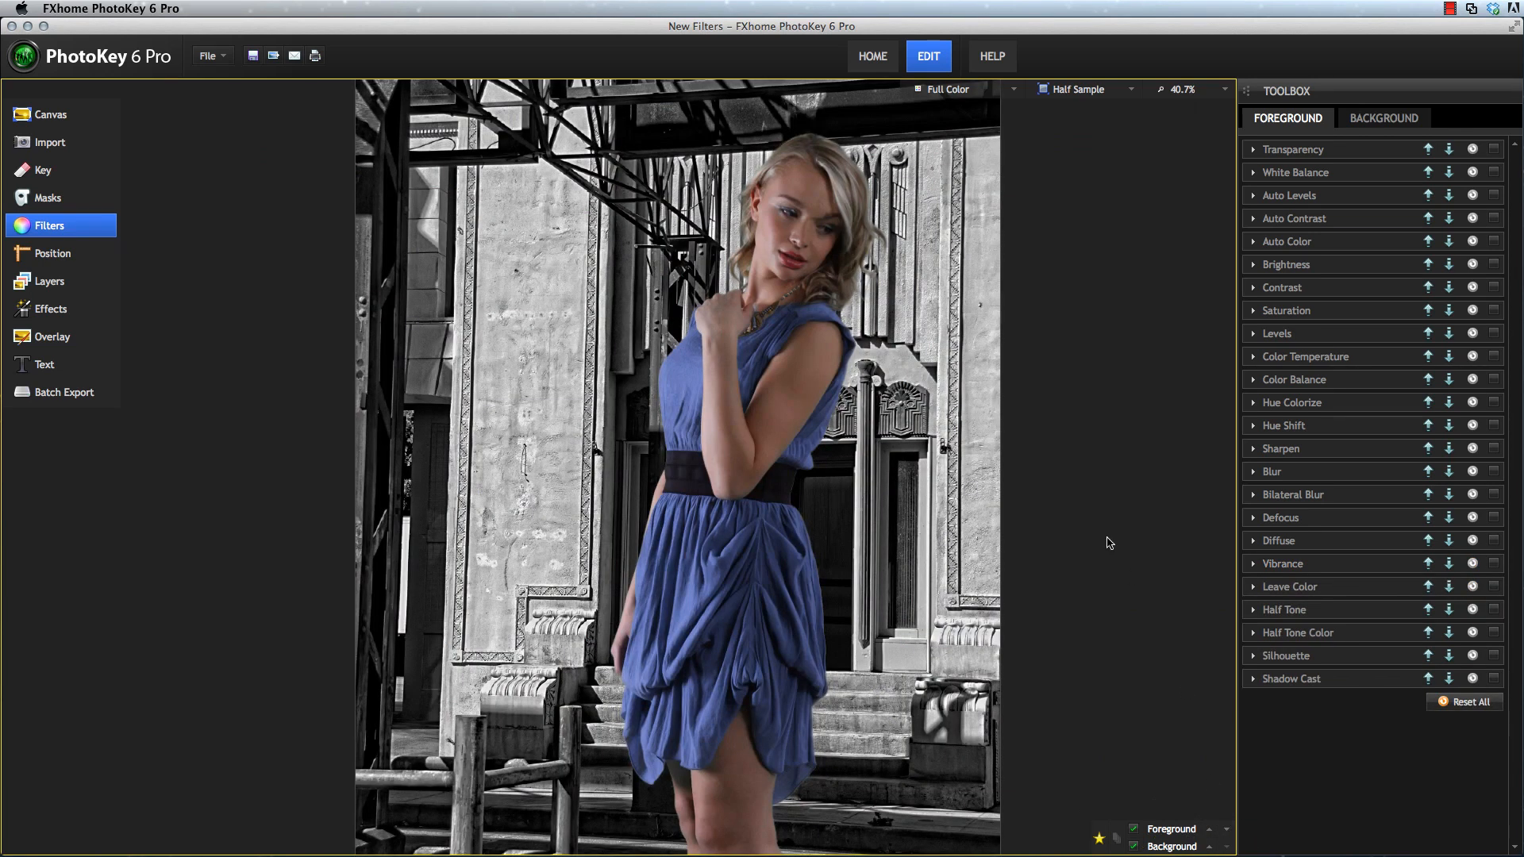
{"action": "left_click", "coordinate": [1337, 592]}
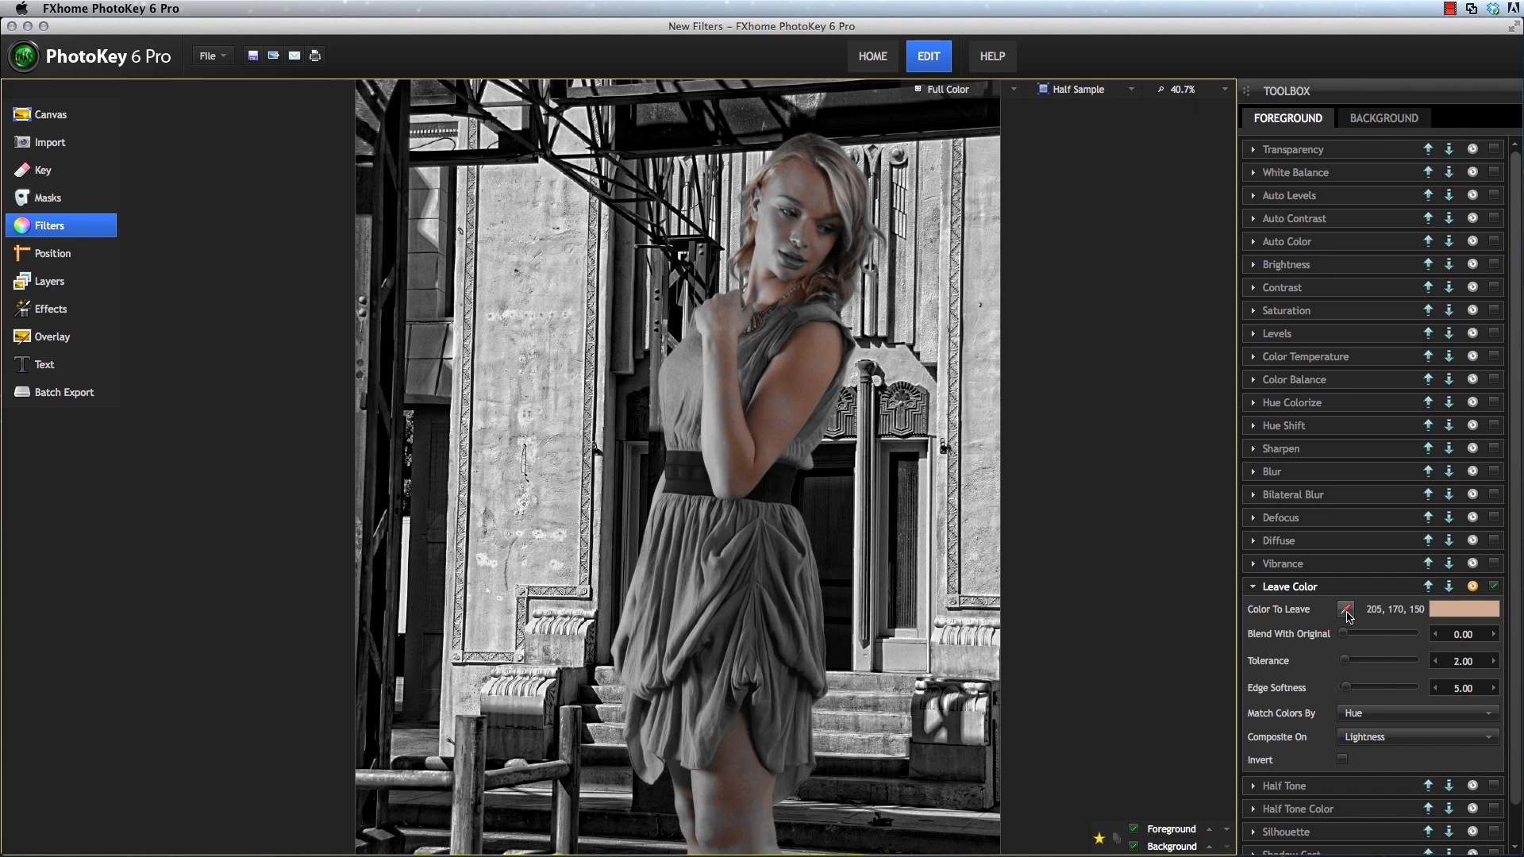
{"action": "left_click_drag", "start_coordinate": [1347, 613], "coordinate": [778, 404]}
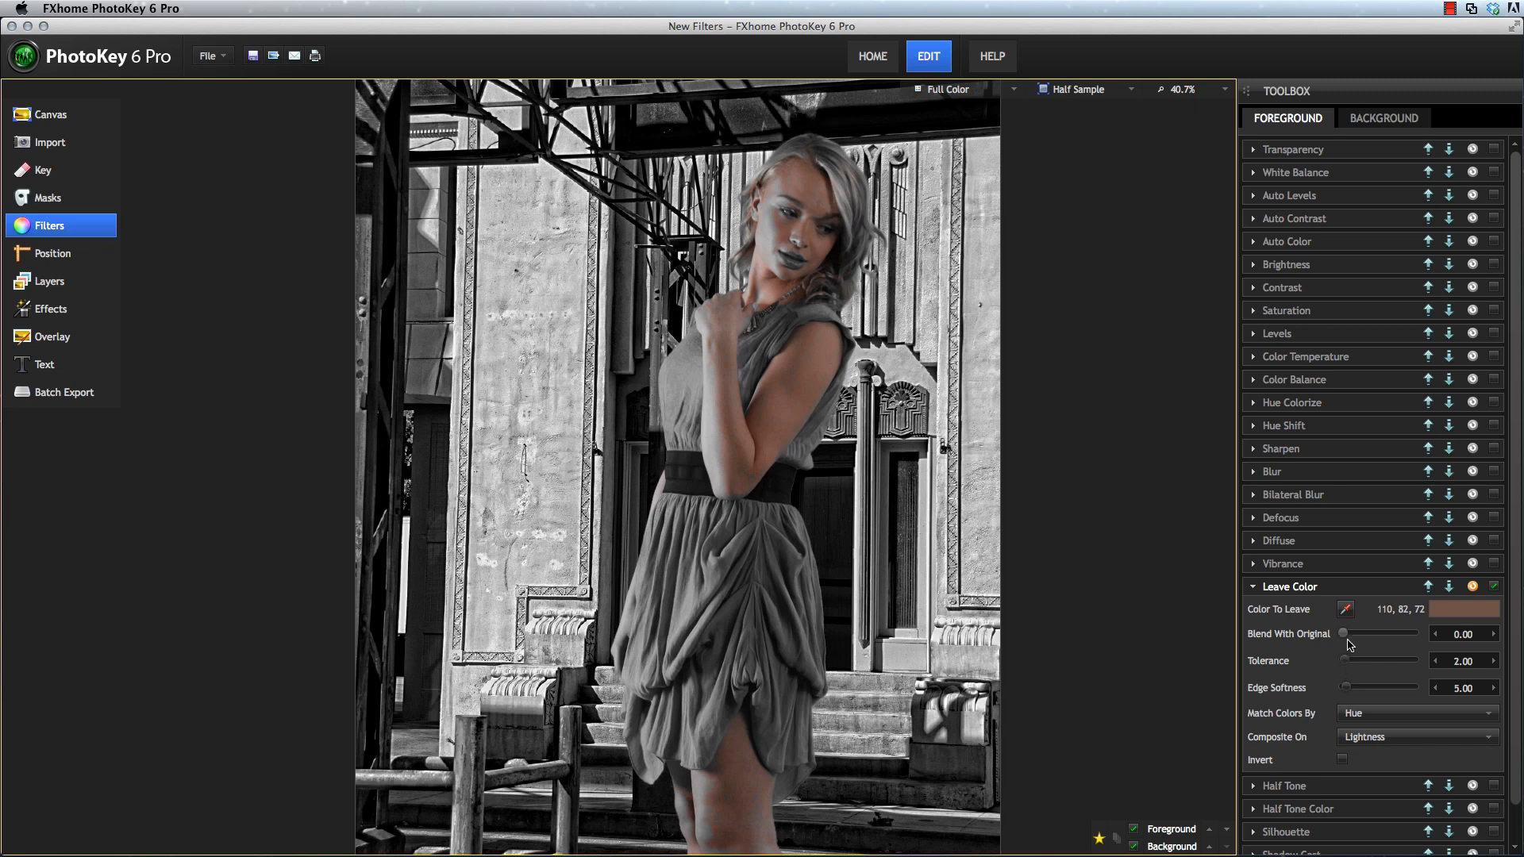
{"action": "left_click_drag", "start_coordinate": [1347, 663], "coordinate": [1363, 659]}
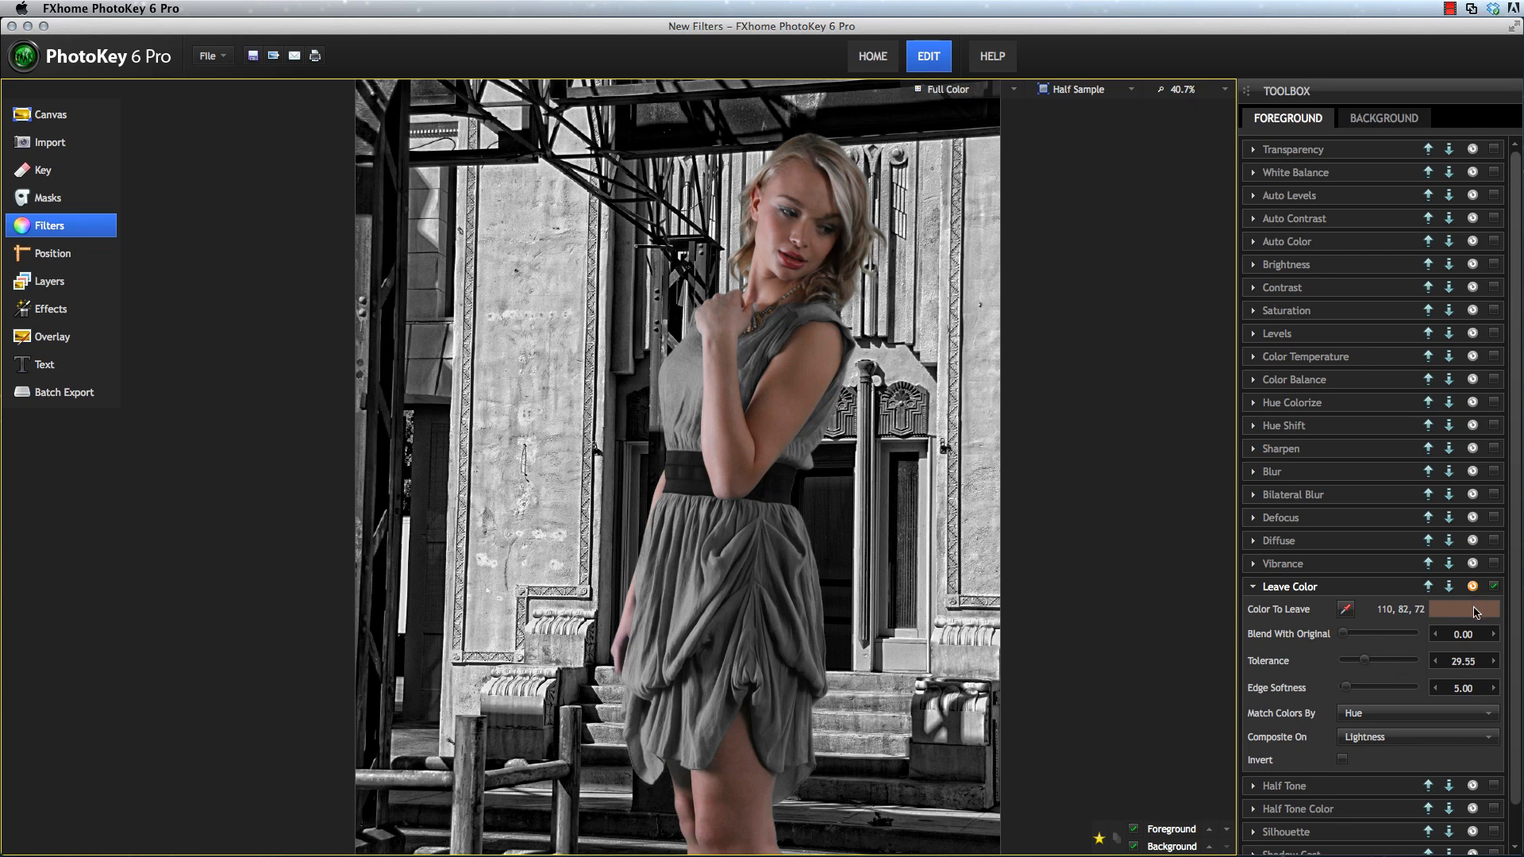
Try the Leave Color filter's Edge Softness, Blend With Original and Invert settings, restoring each one to its default
{"action": "left_click_drag", "start_coordinate": [1346, 687], "coordinate": [1375, 691]}
{"action": "double_click", "coordinate": [1376, 688]}
{"action": "mouse_move", "coordinate": [1343, 634]}
{"action": "left_mouse_down"}
{"action": "mouse_move", "coordinate": [1426, 636]}
{"action": "mouse_move", "coordinate": [1318, 640]}
{"action": "left_mouse_up"}
{"action": "left_click", "coordinate": [1342, 761]}
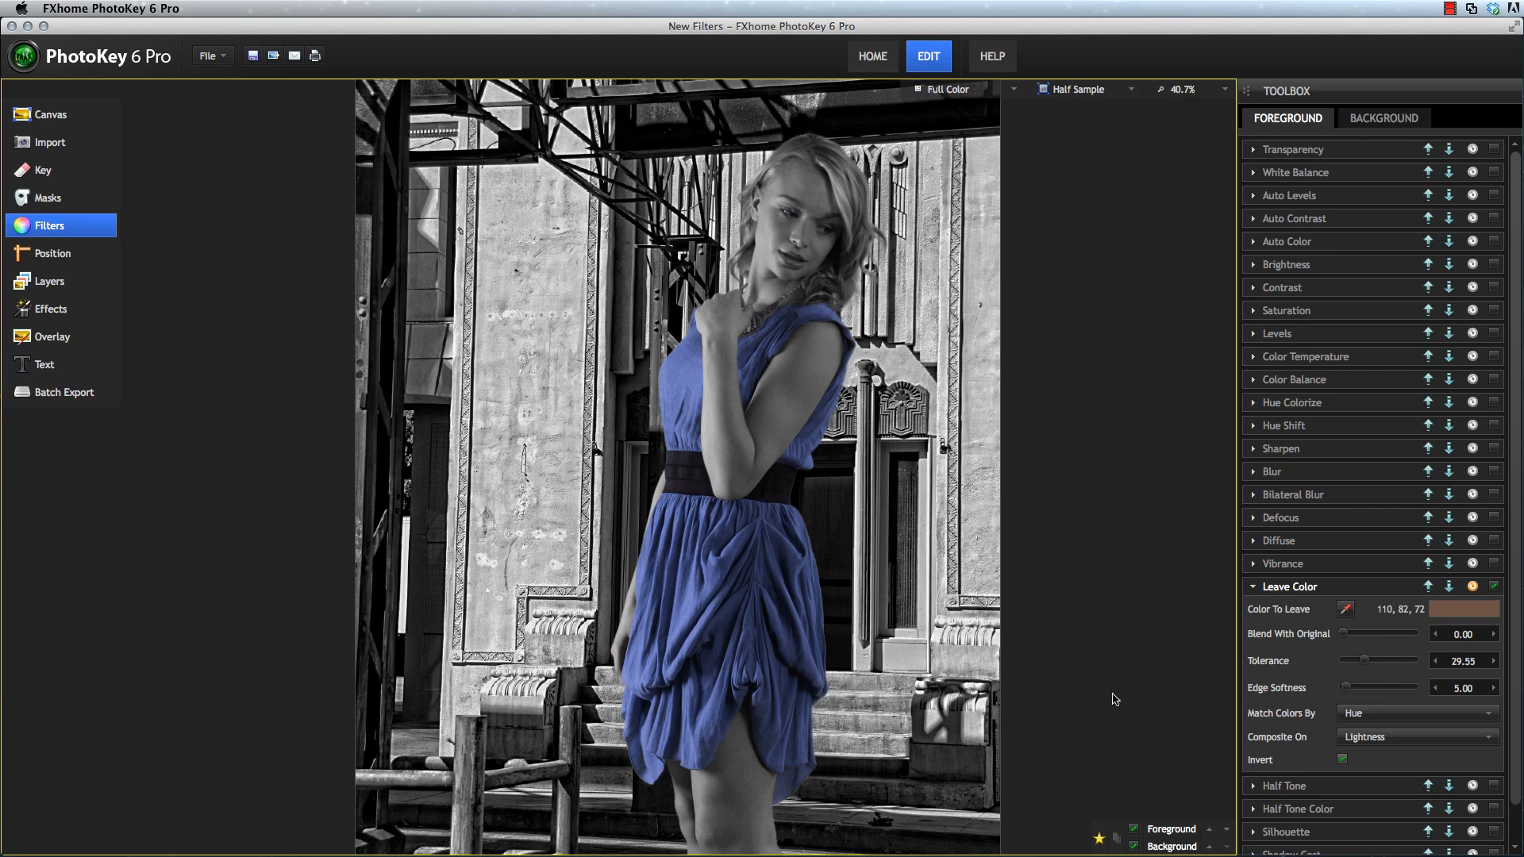
{"action": "left_click", "coordinate": [1342, 760]}
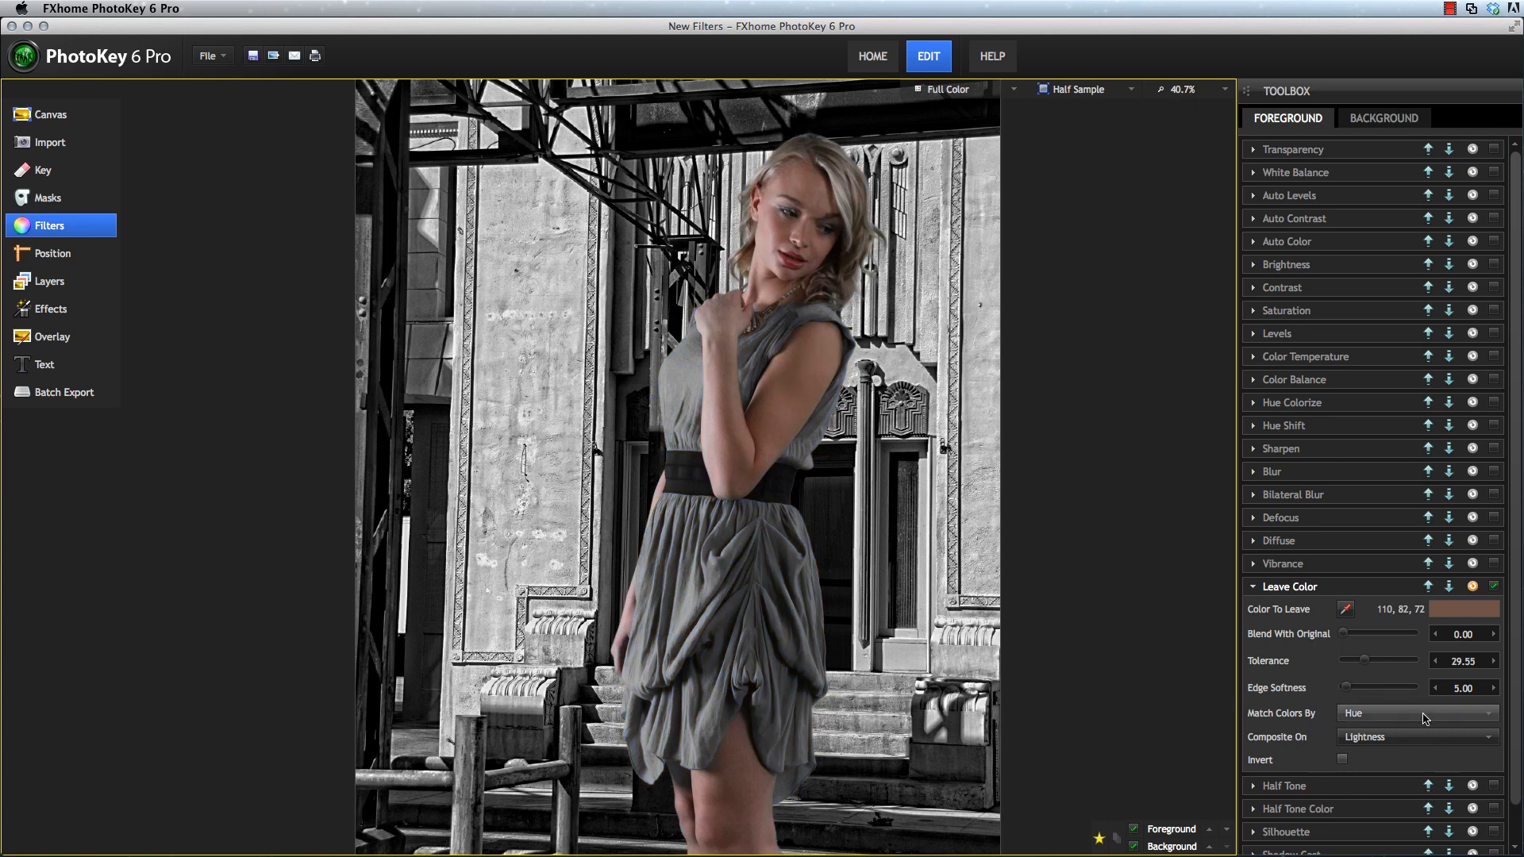
Try matching the Leave Color filter by RGB, return it to Hue, and review the Composite On choices without changing them
{"action": "left_click", "coordinate": [1481, 714]}
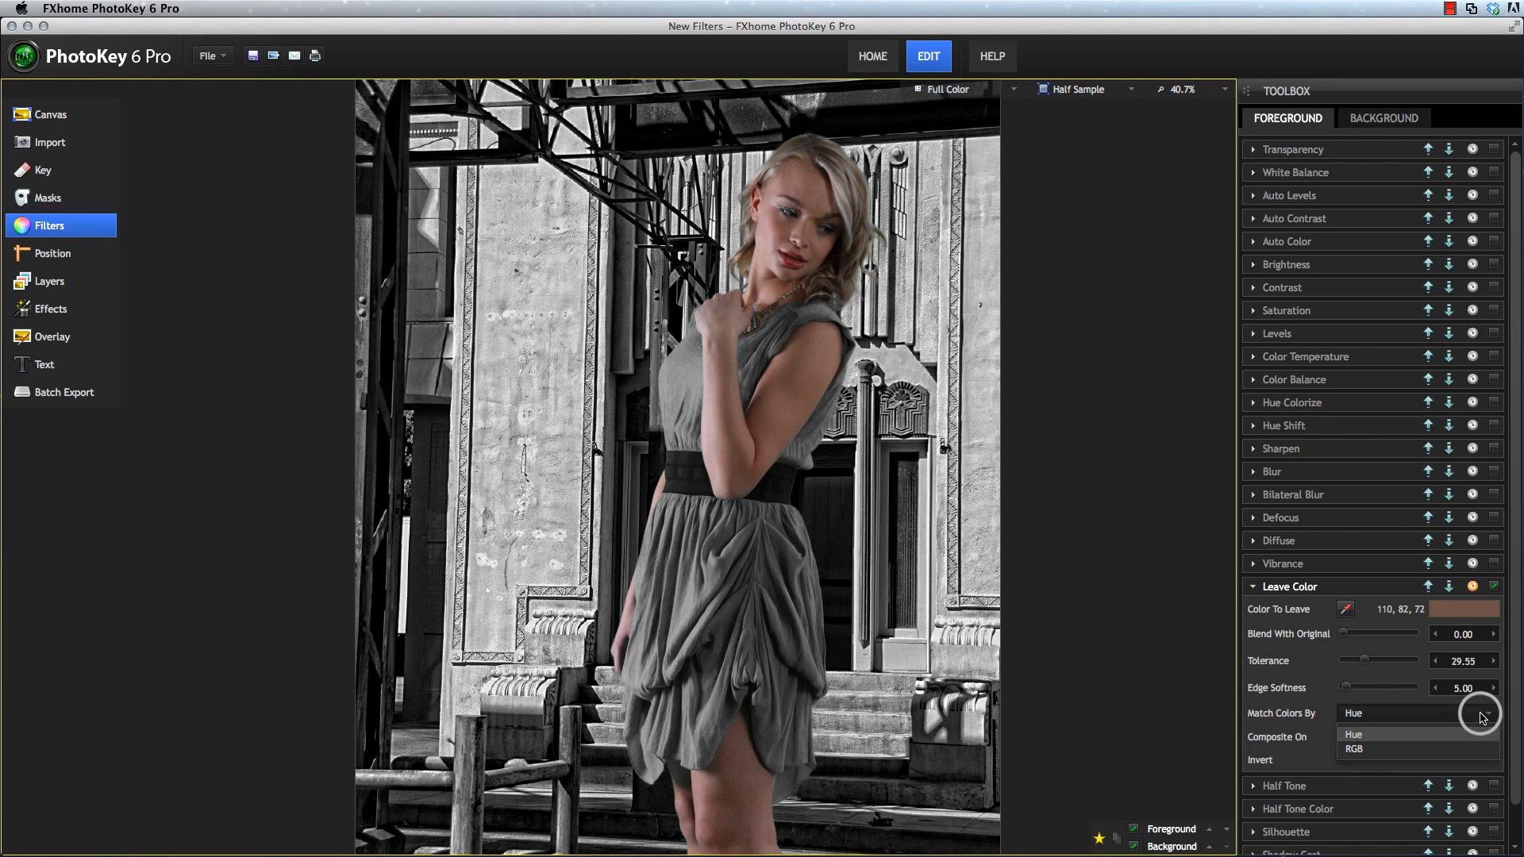
{"action": "left_click", "coordinate": [1394, 750]}
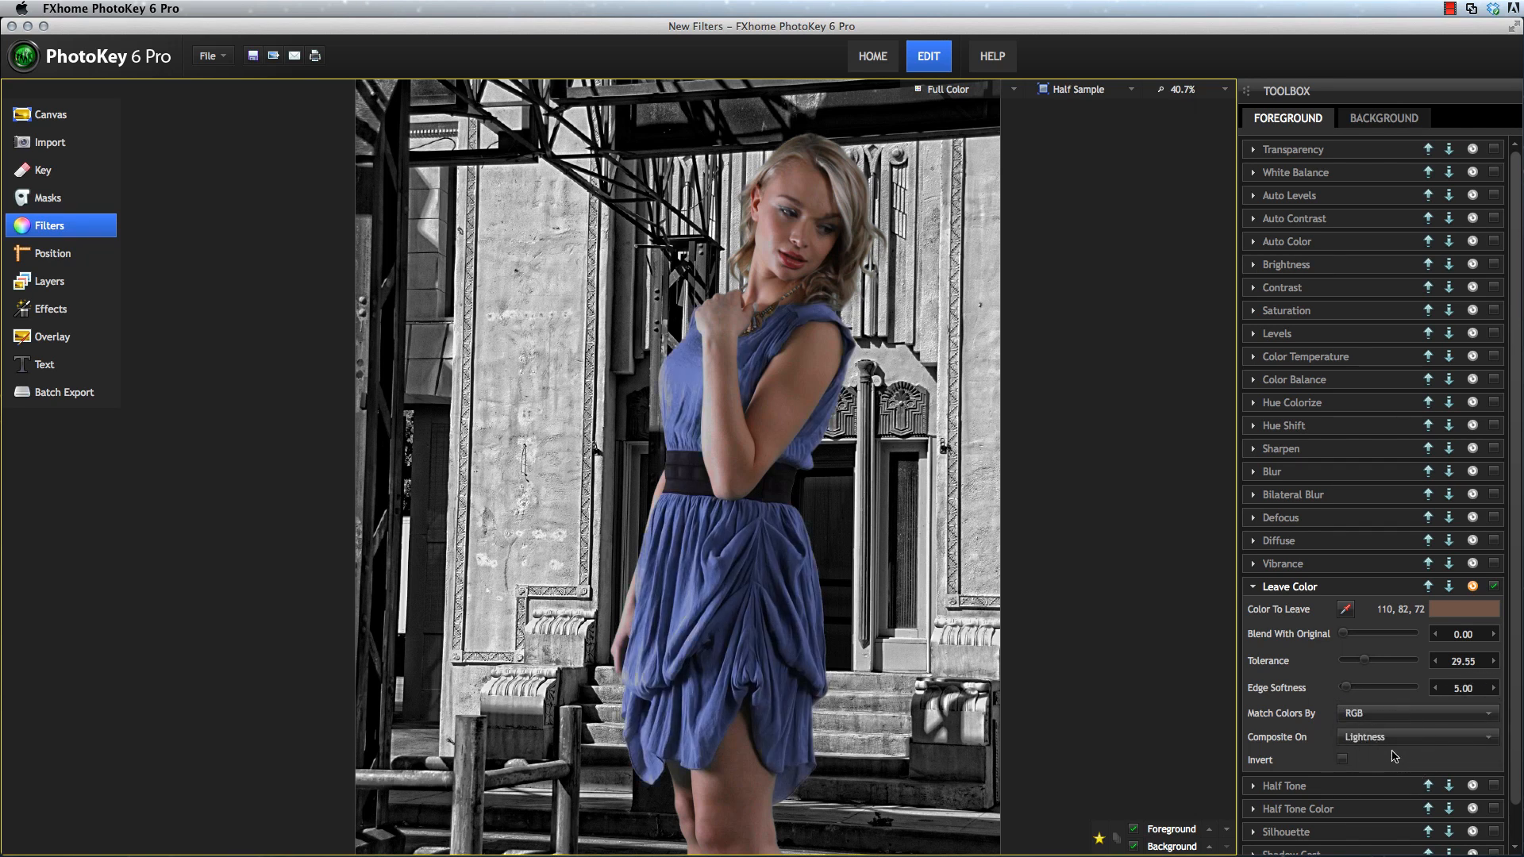
{"action": "left_click", "coordinate": [1436, 741]}
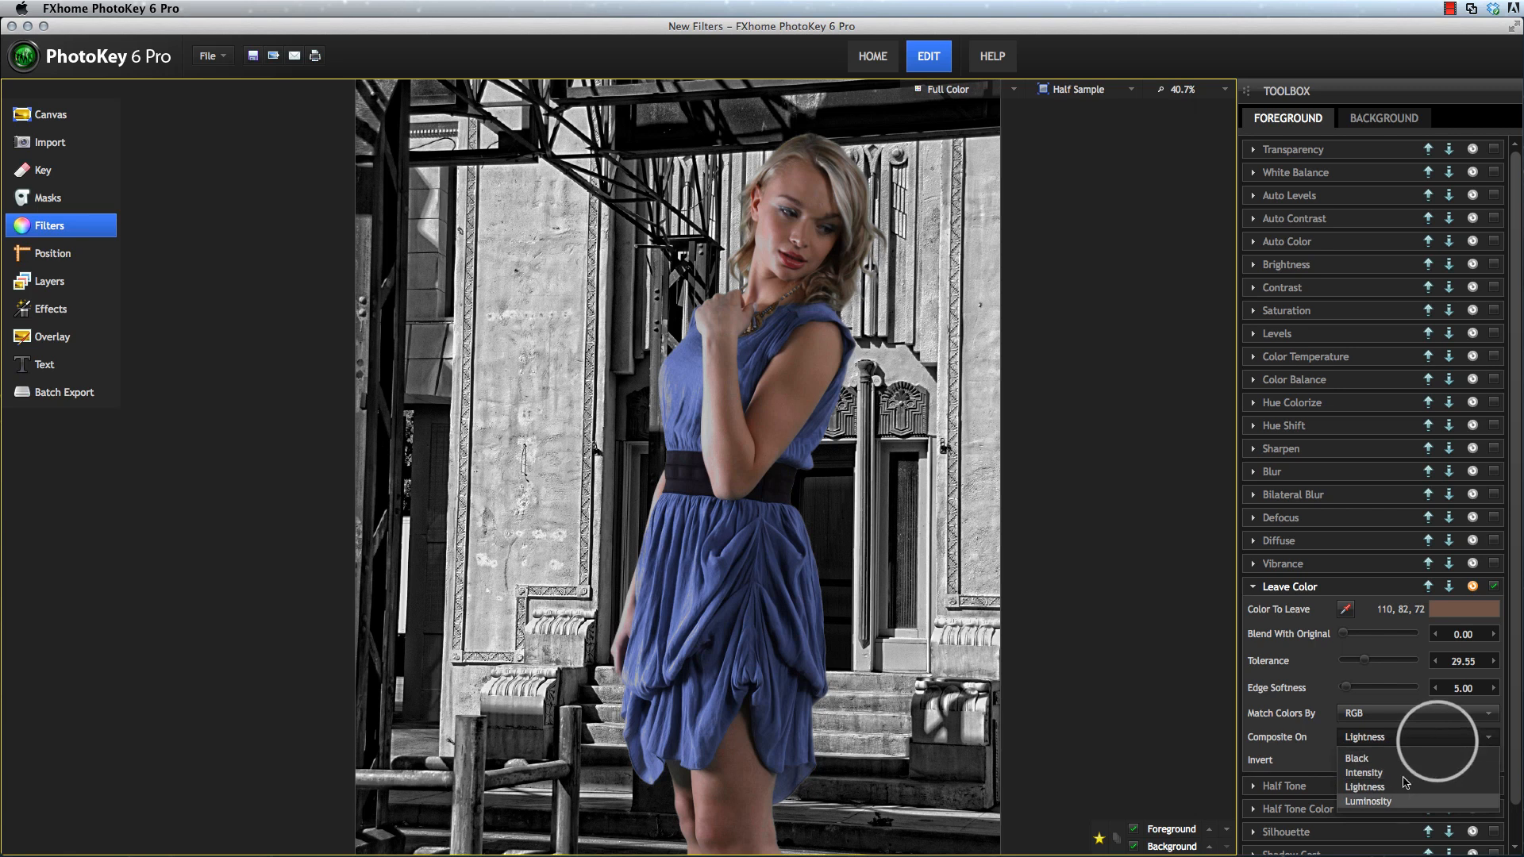
{"action": "left_click", "coordinate": [1321, 750]}
{"action": "left_click", "coordinate": [1379, 716]}
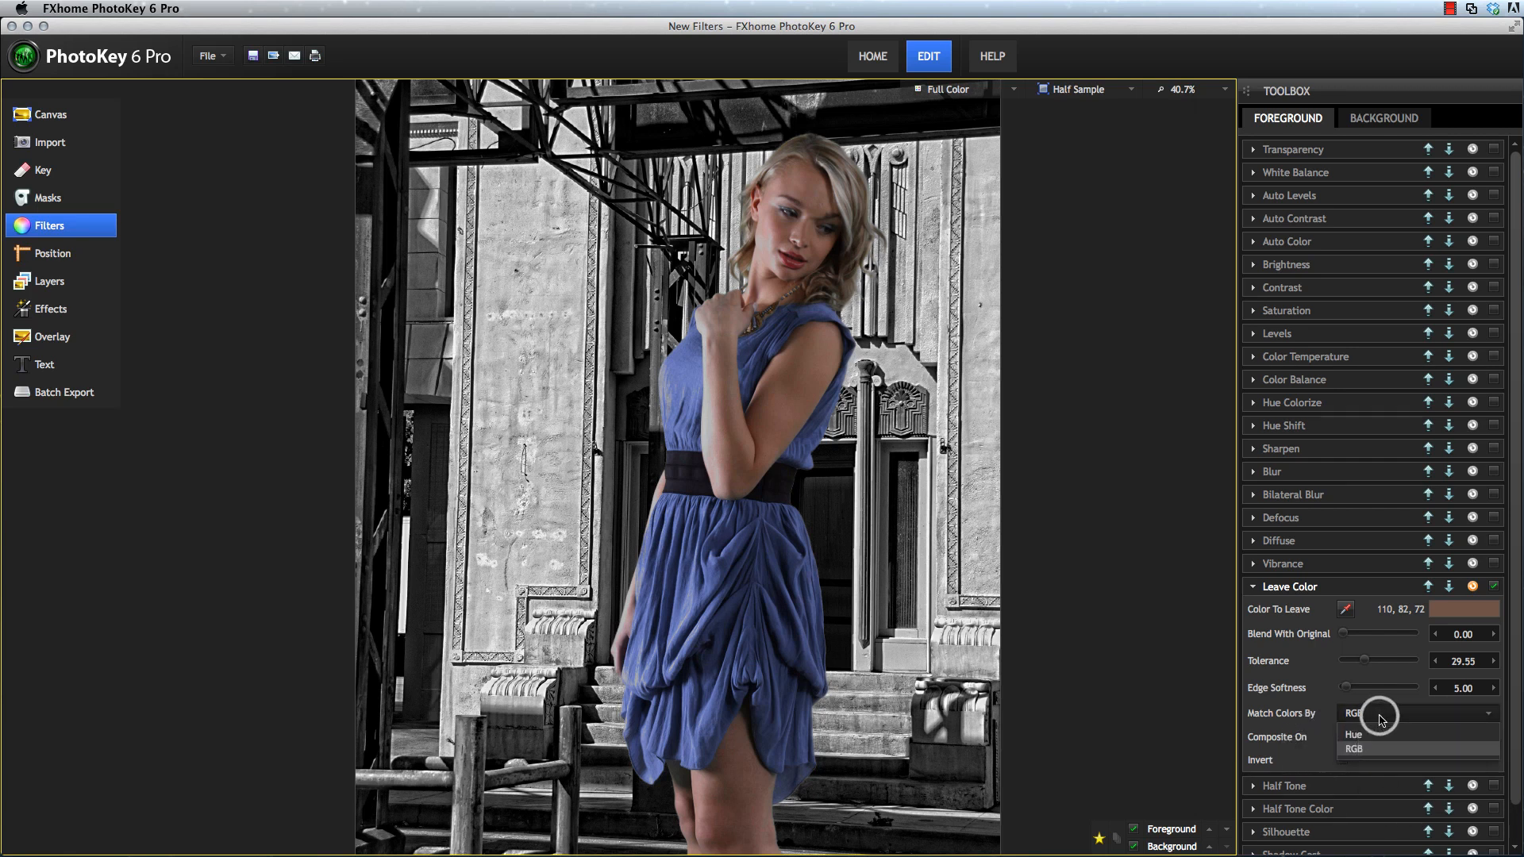
{"action": "left_click", "coordinate": [1355, 735]}
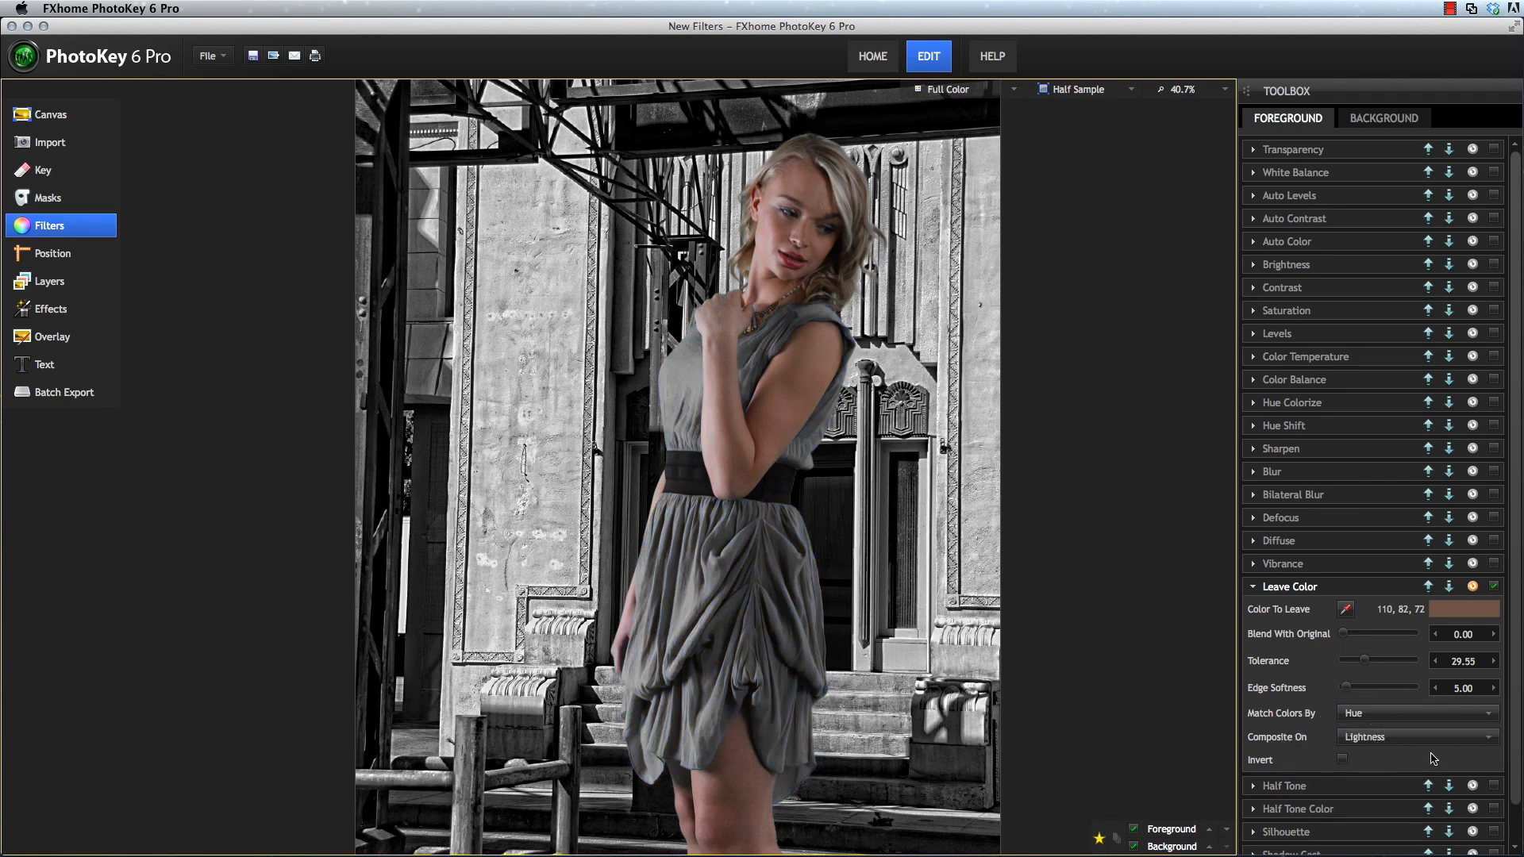
{"action": "left_click", "coordinate": [1486, 738]}
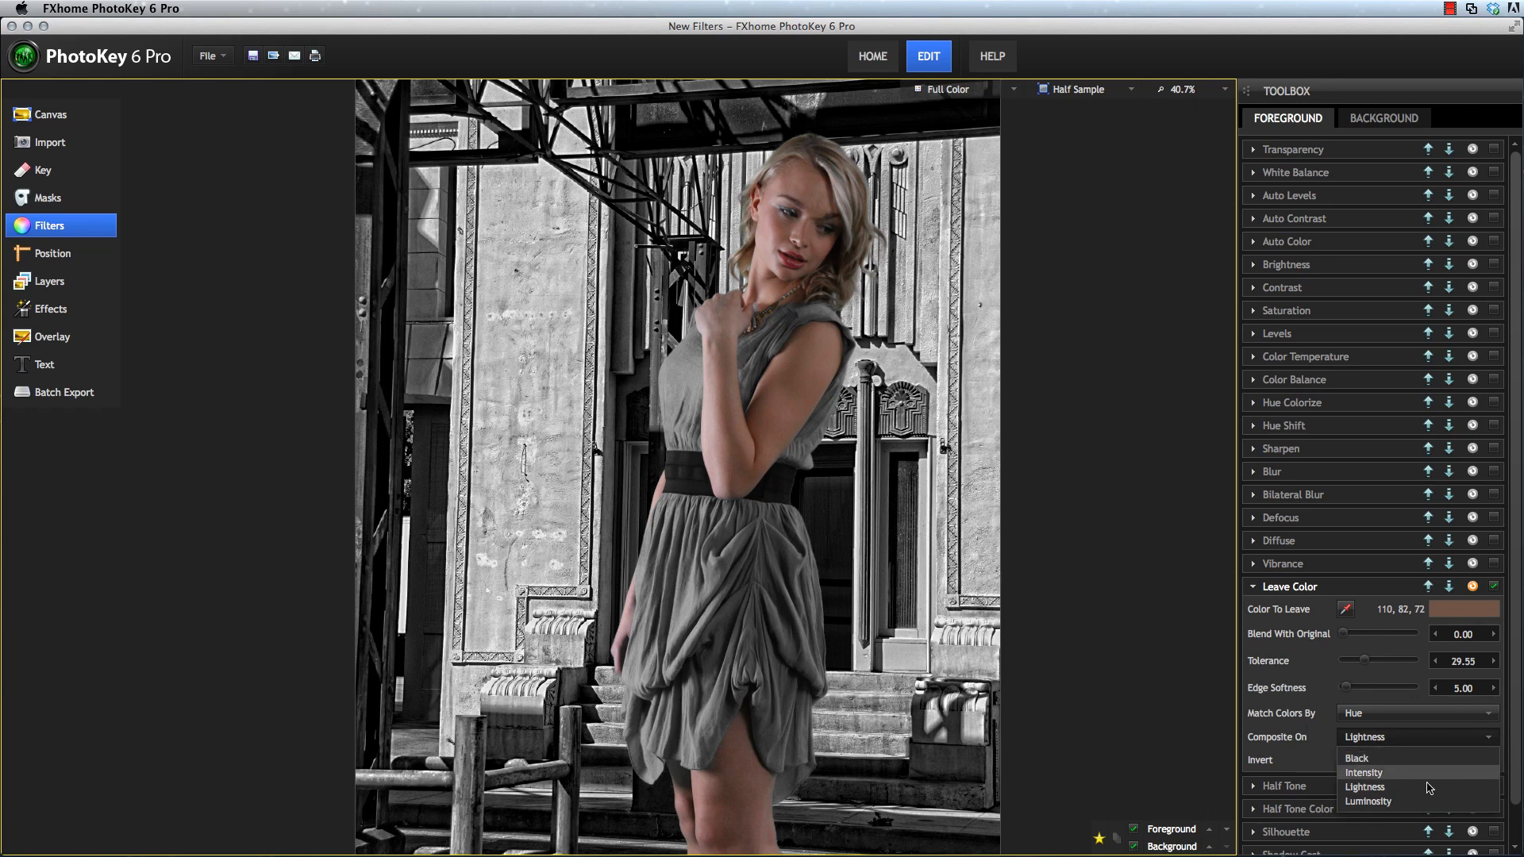
{"action": "left_click", "coordinate": [1326, 738]}
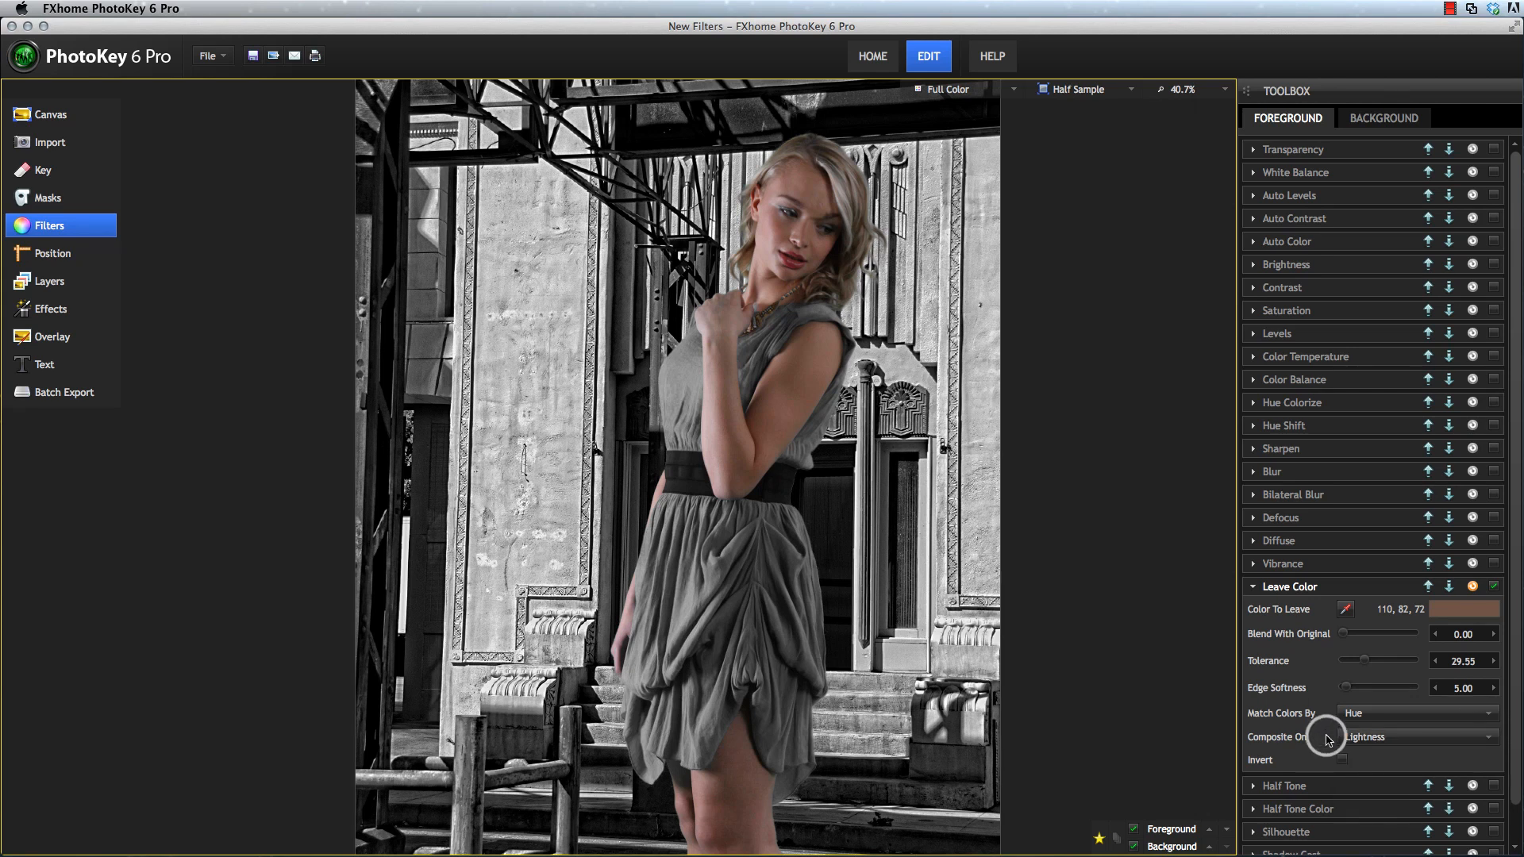
Switch to the wedding couple photo and apply the Half Tone filter to both the foreground and the background
{"action": "left_click", "coordinate": [1227, 832]}
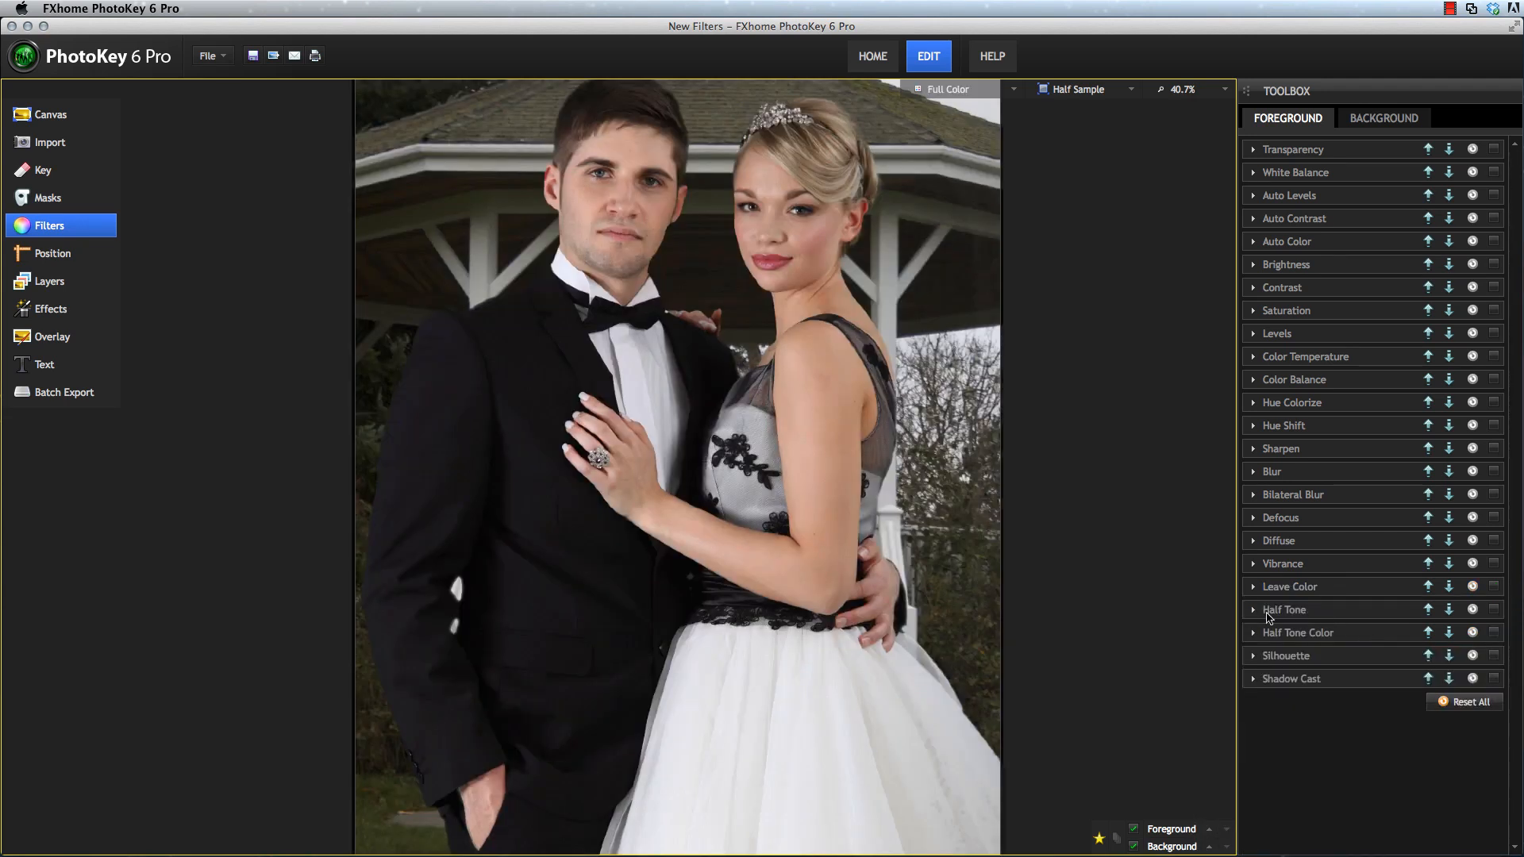
{"action": "left_click", "coordinate": [1347, 611]}
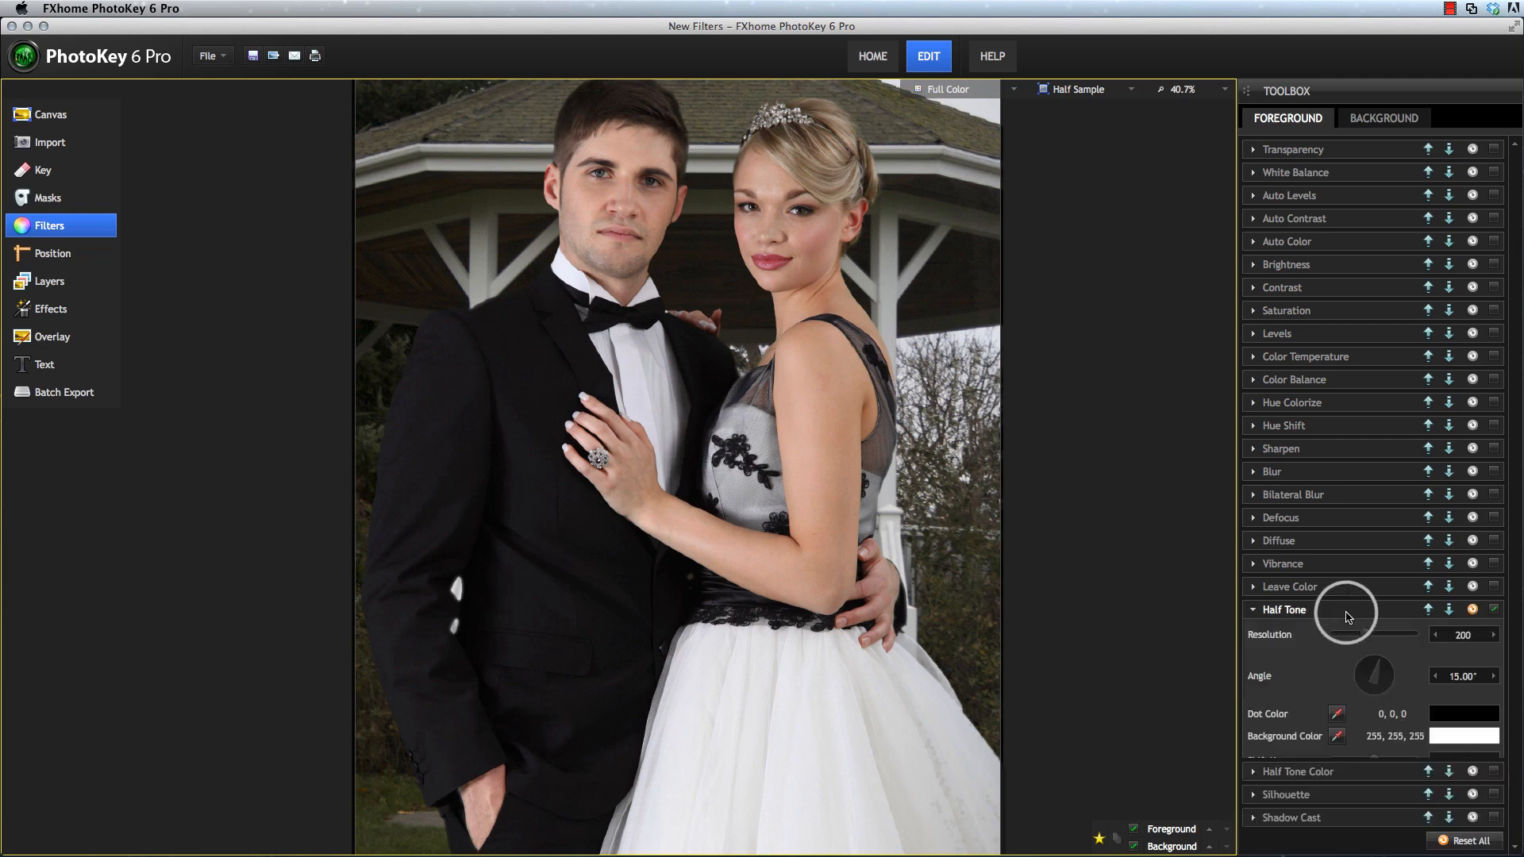
{"action": "scroll", "coordinate": [1335, 730], "scroll_direction": "down", "scroll_amount": 4}
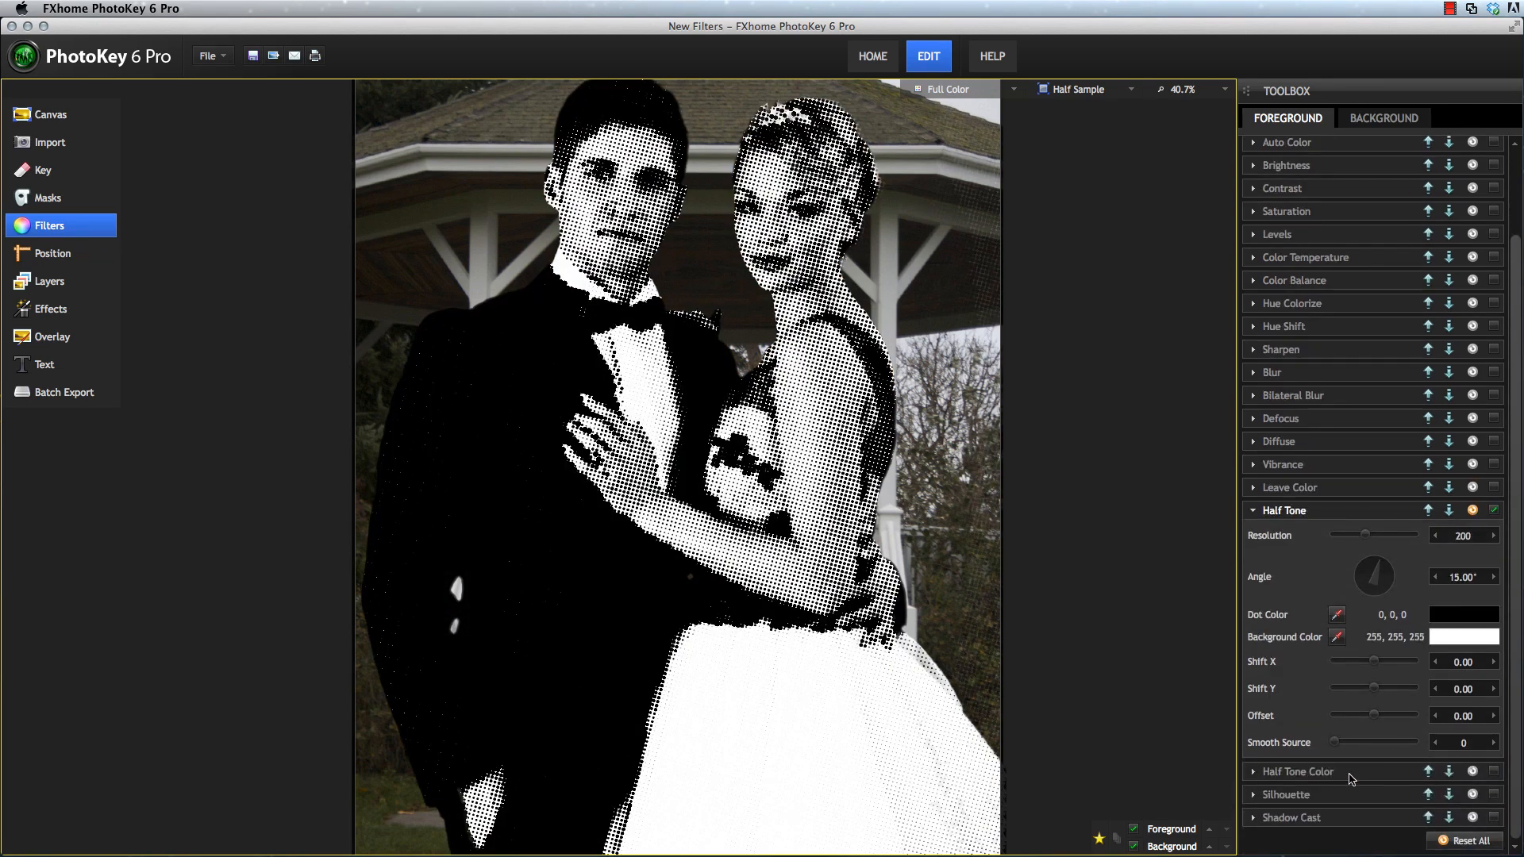
{"action": "left_click", "coordinate": [1400, 119]}
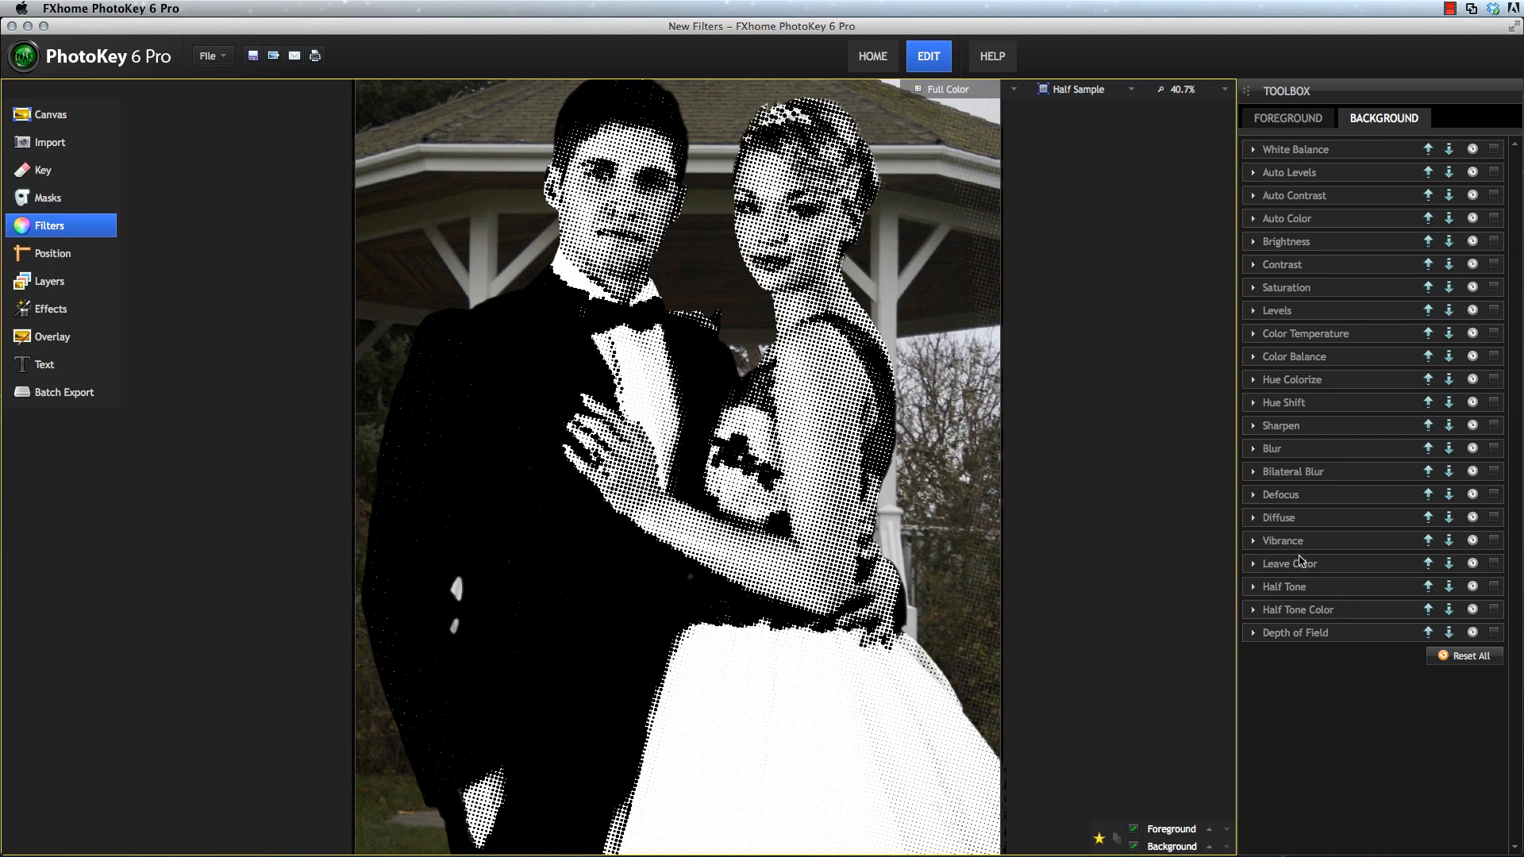
{"action": "left_click", "coordinate": [1342, 589]}
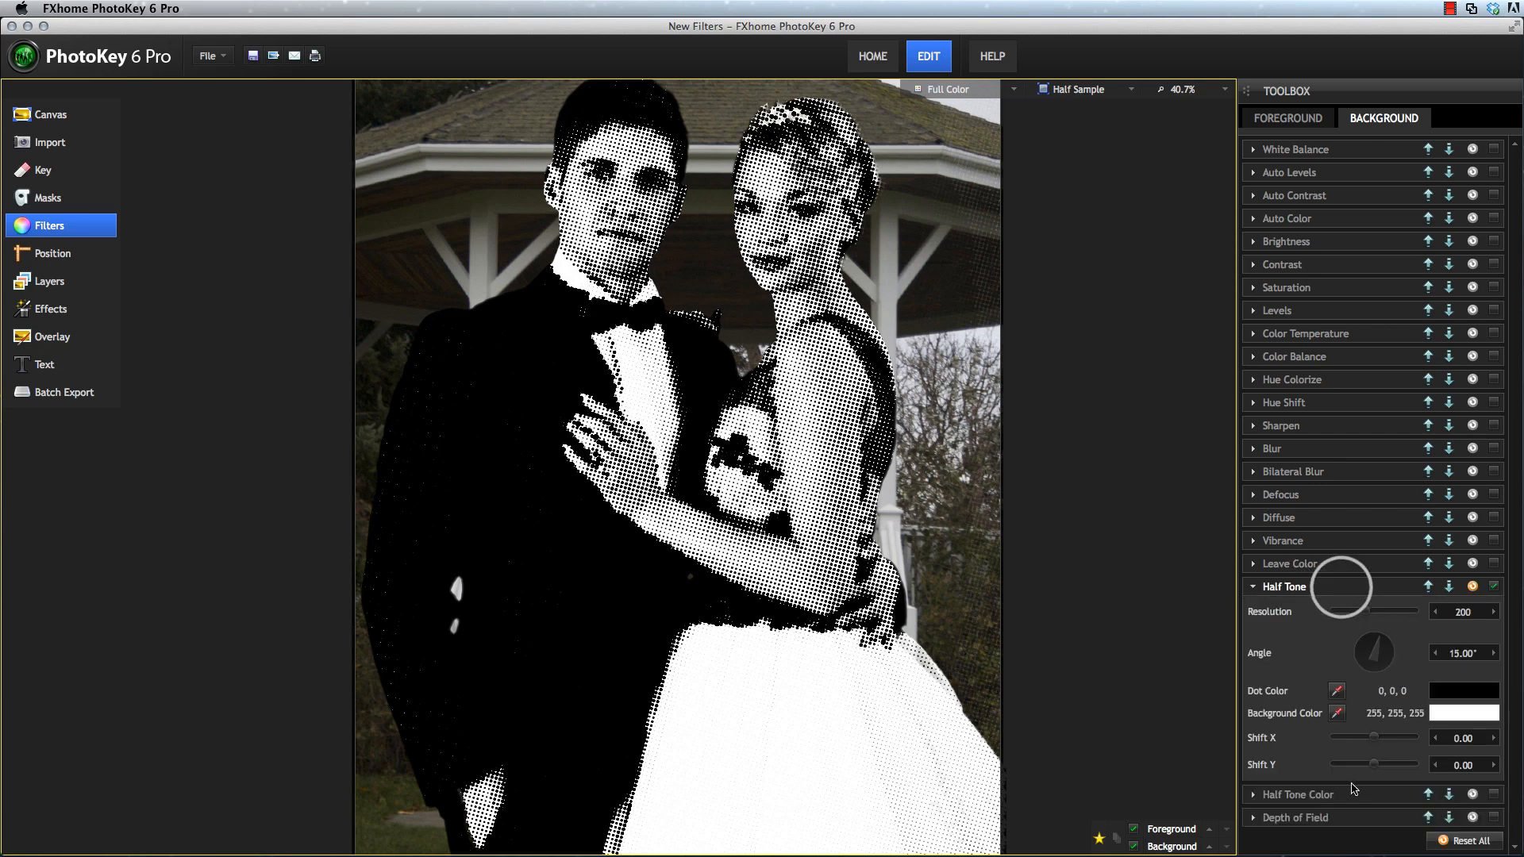
Test the foreground Half Tone resolution at 7 and 440, finishing at 69
{"action": "left_click", "coordinate": [1302, 120]}
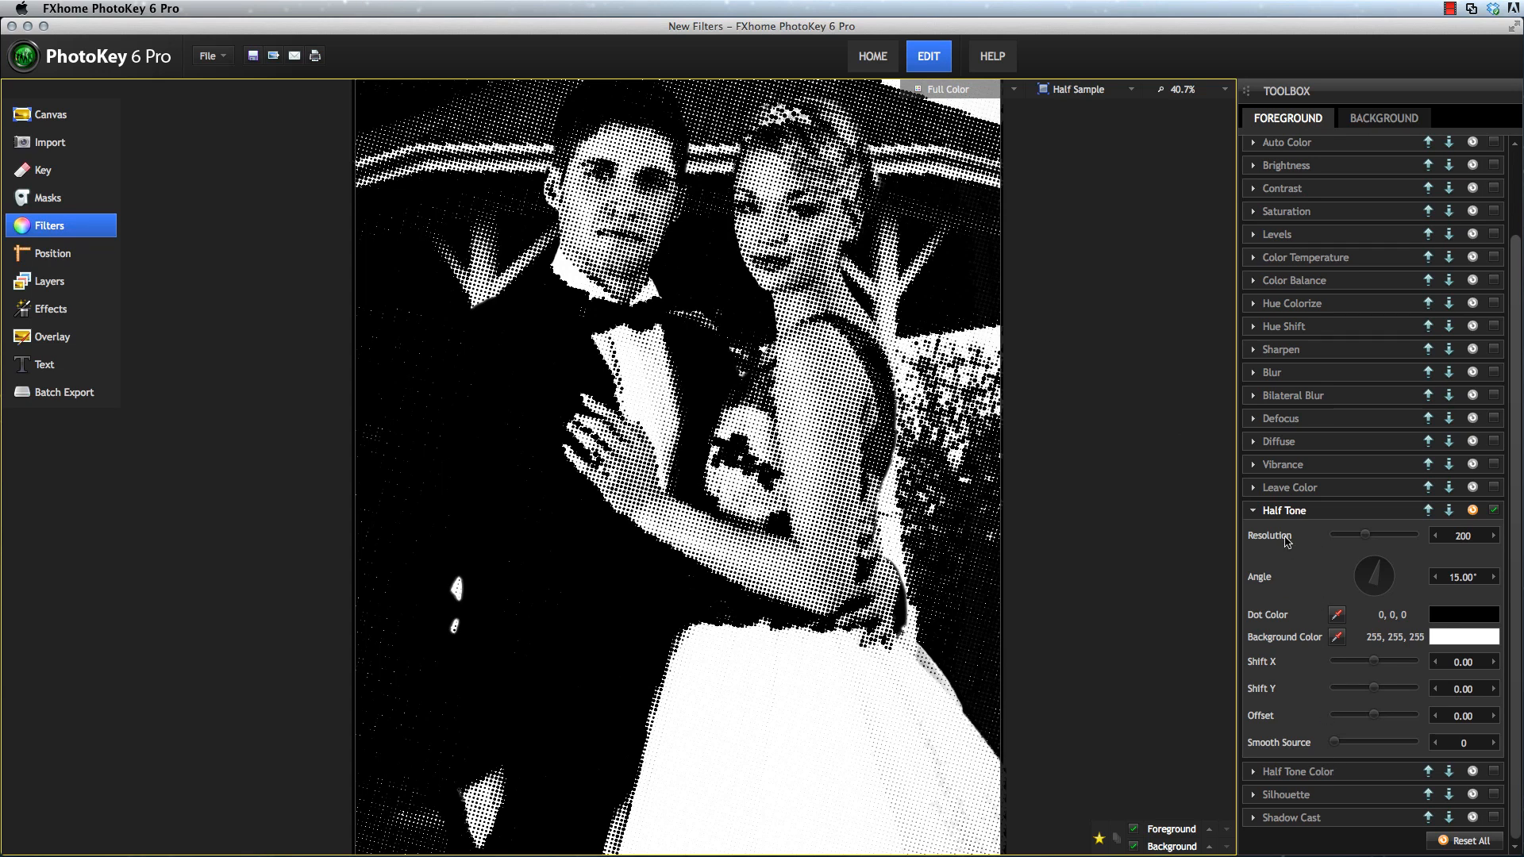
{"action": "left_click", "coordinate": [1338, 537]}
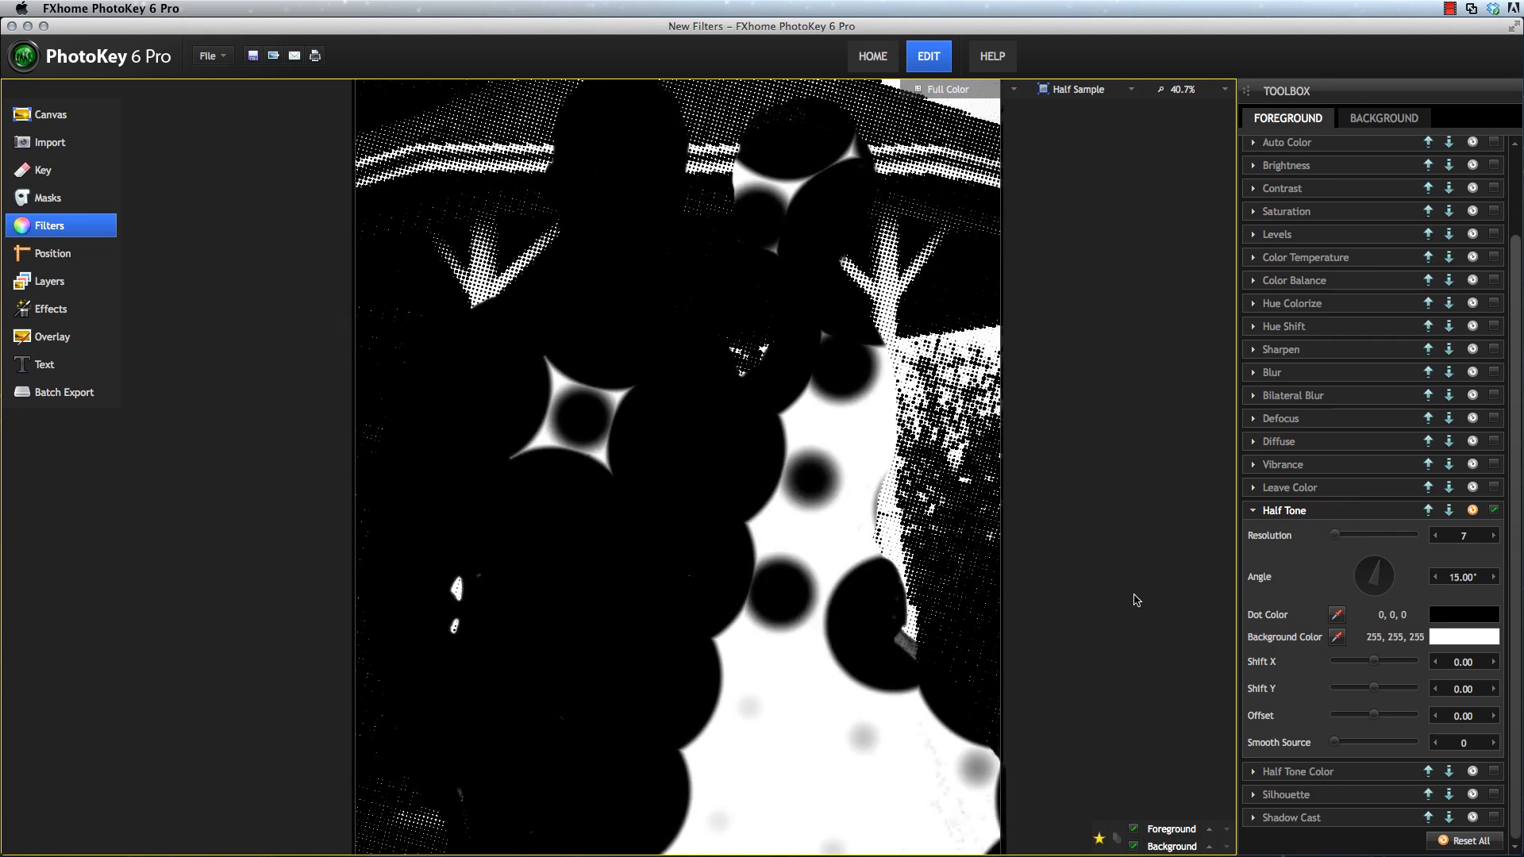
{"action": "left_click_drag", "start_coordinate": [1335, 536], "coordinate": [1403, 539]}
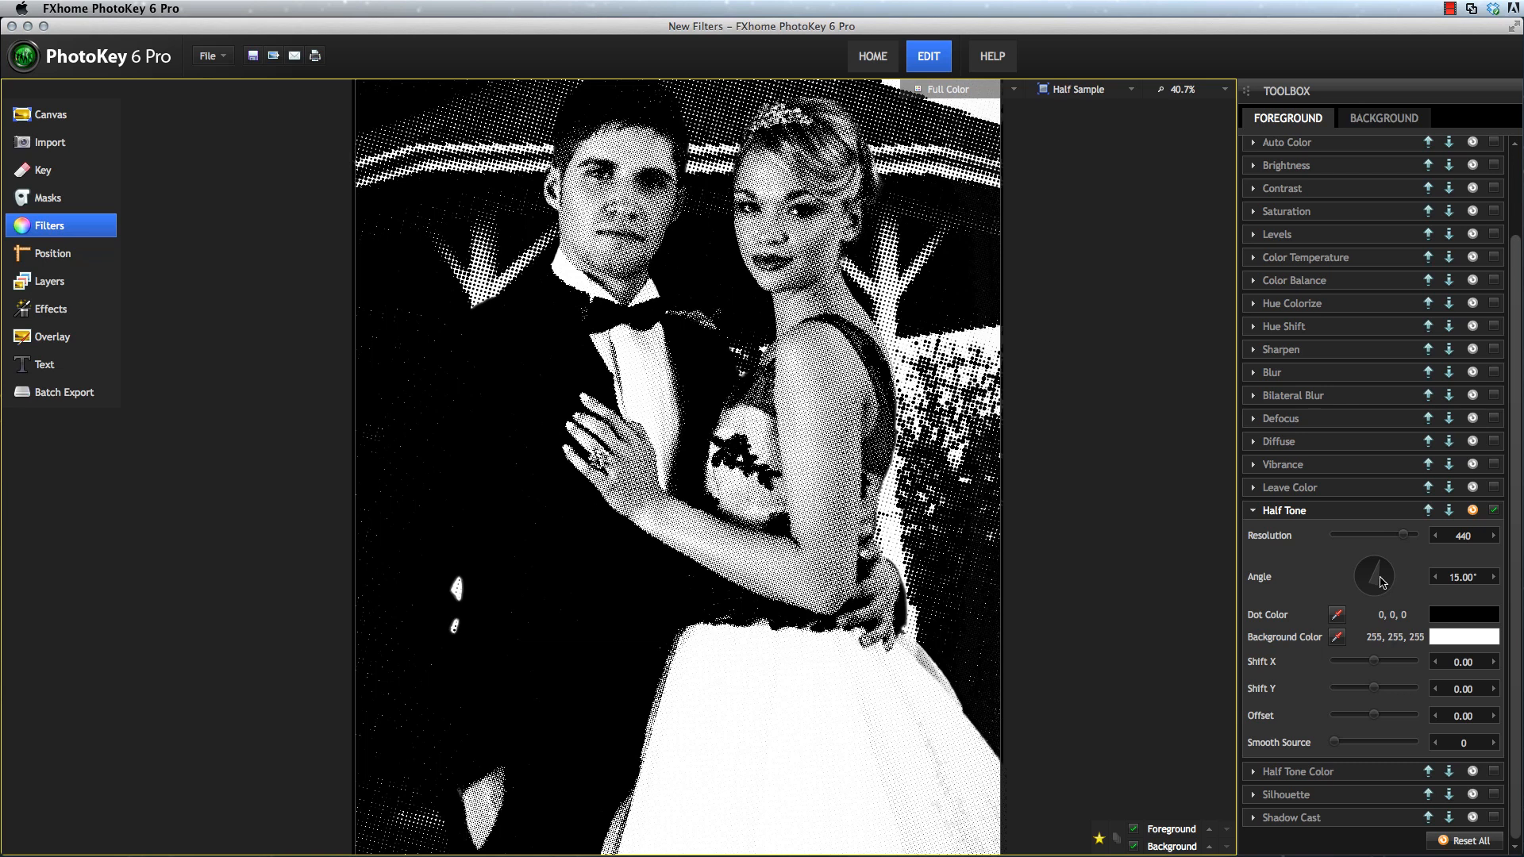
{"action": "left_click", "coordinate": [1345, 536]}
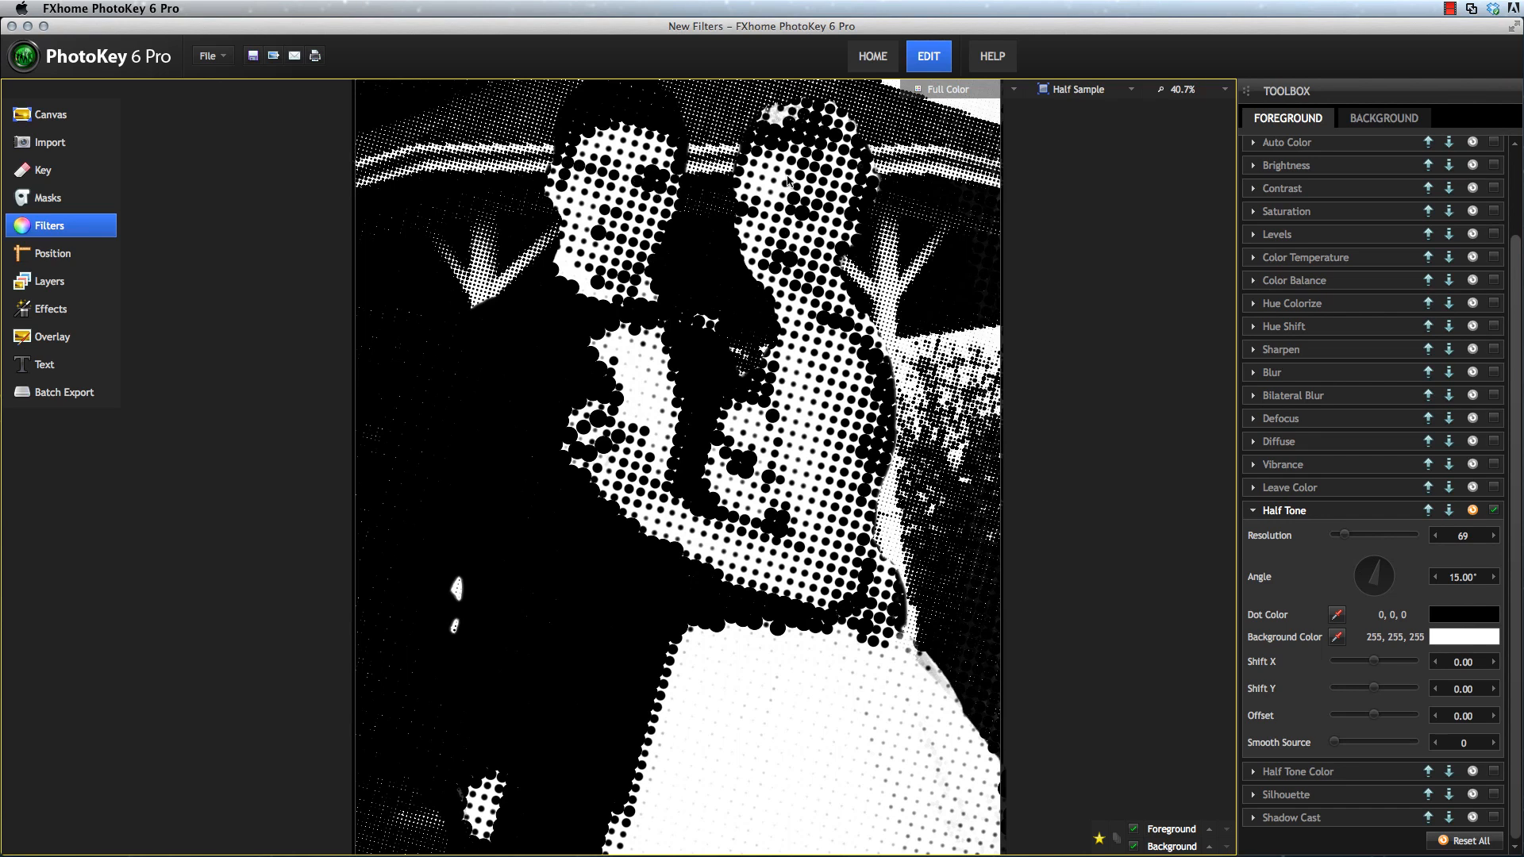
Try and undo an angle change on the foreground Half Tone, and set its offset to 0.19 and resolution to 177
{"action": "mouse_move", "coordinate": [1375, 568]}
{"action": "left_mouse_down"}
{"action": "mouse_move", "coordinate": [1386, 578]}
{"action": "mouse_move", "coordinate": [1376, 568]}
{"action": "left_mouse_up"}
{"action": "key", "text": "super+z"}
{"action": "left_click_drag", "start_coordinate": [1374, 718], "coordinate": [1382, 719]}
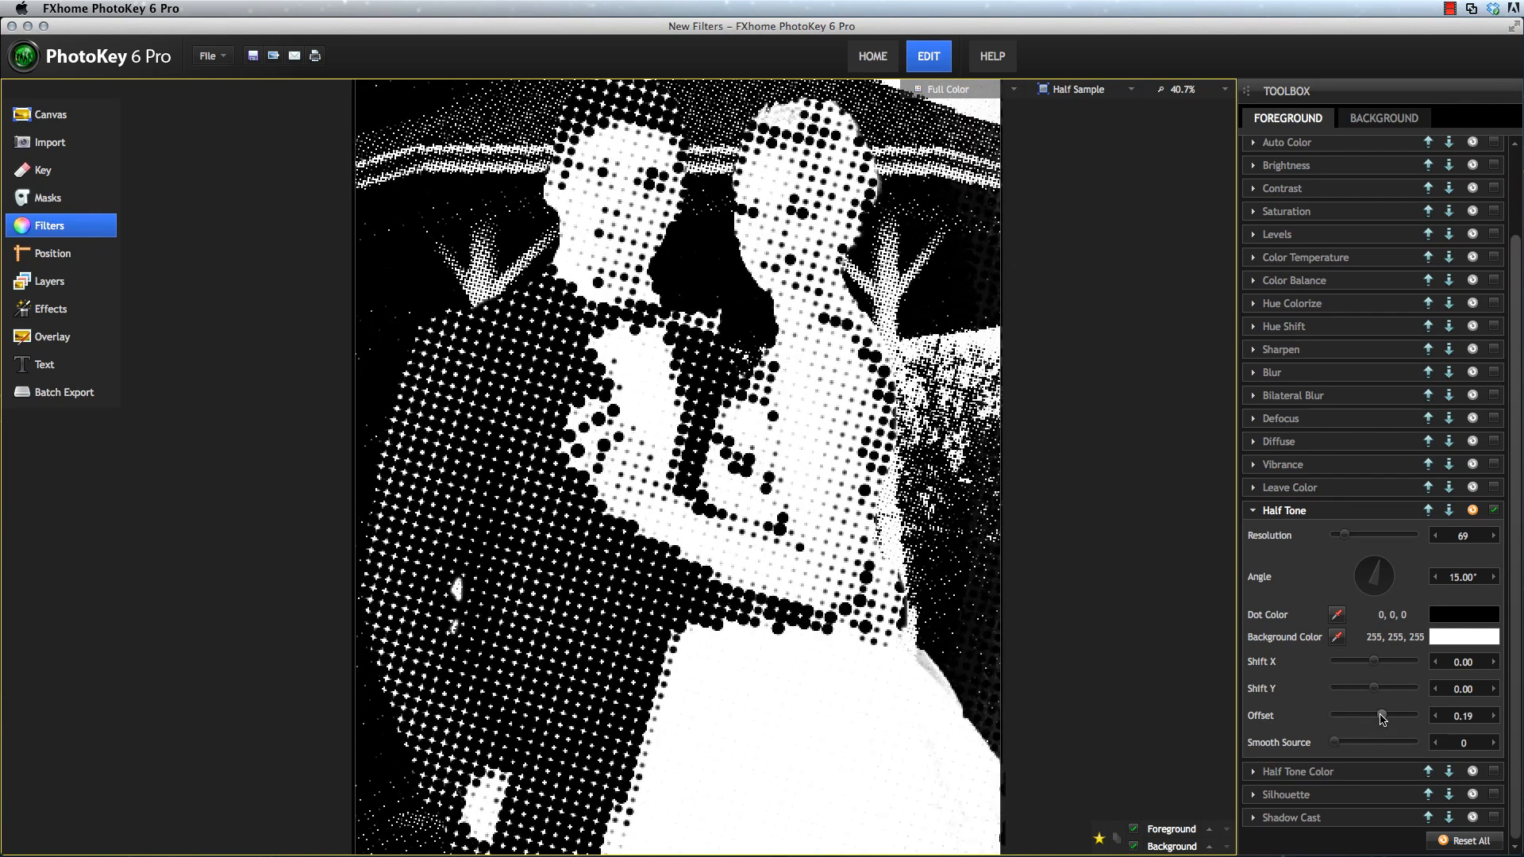
{"action": "left_click", "coordinate": [1361, 536]}
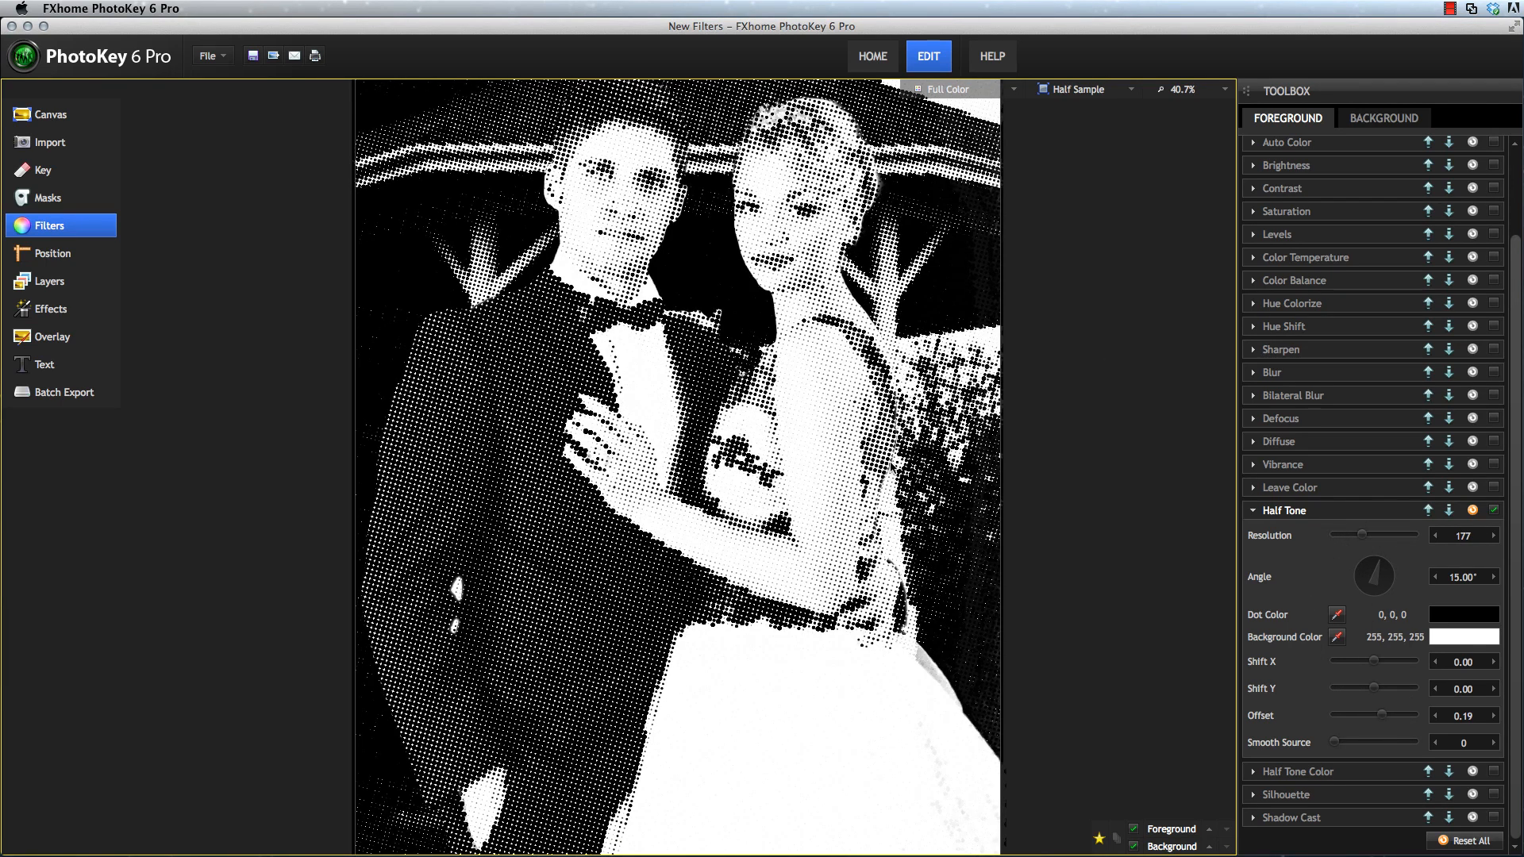
Test Half Tone offsets of -0.41 and -0.21, reset the offset to 0.00, and set Smooth Source to 26
{"action": "left_click", "coordinate": [1359, 717]}
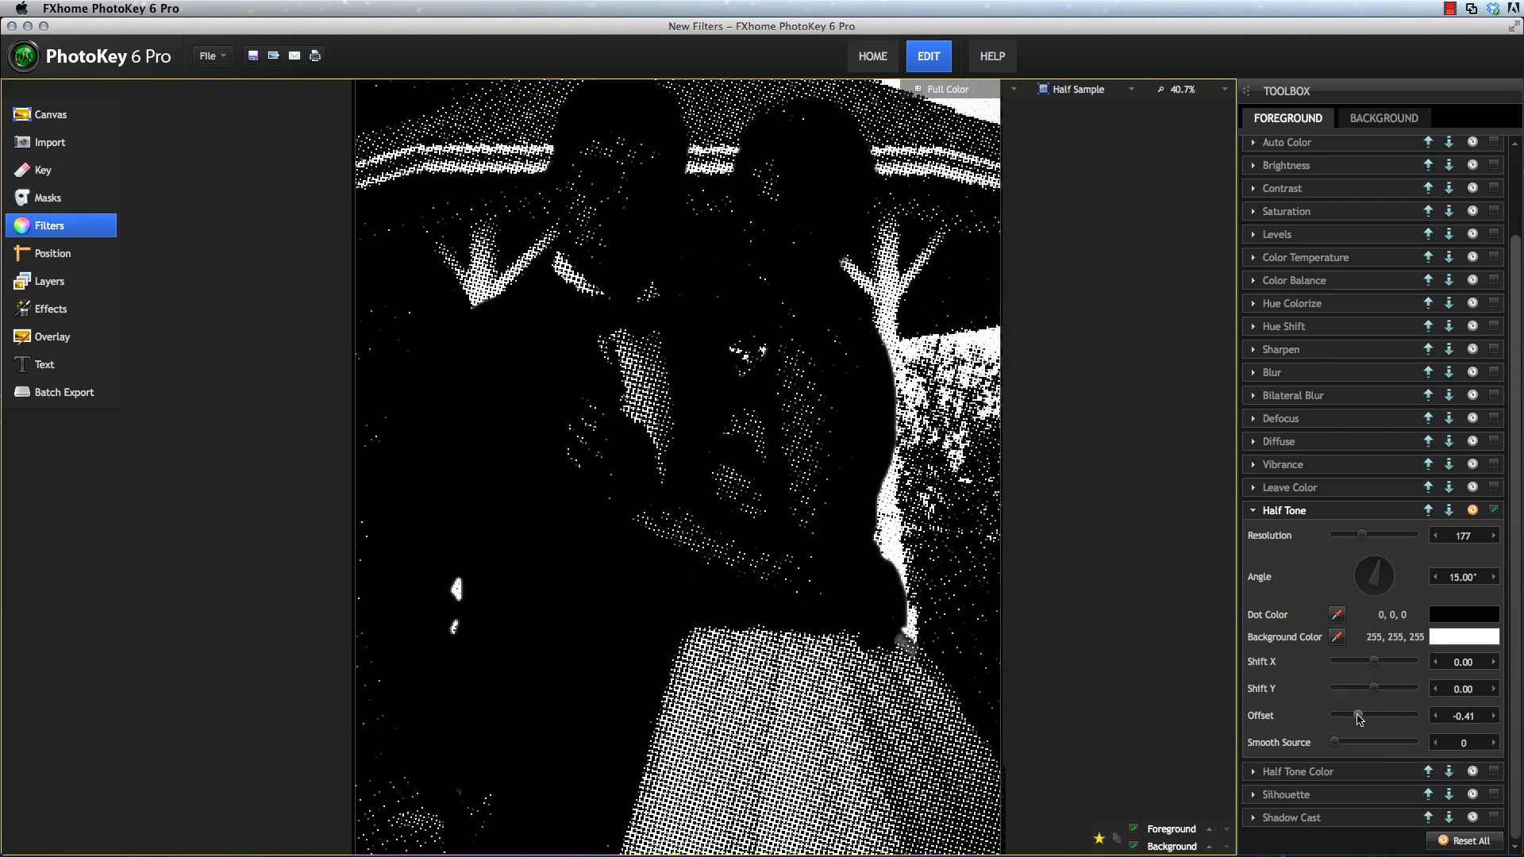
{"action": "left_click_drag", "start_coordinate": [1360, 716], "coordinate": [1366, 716]}
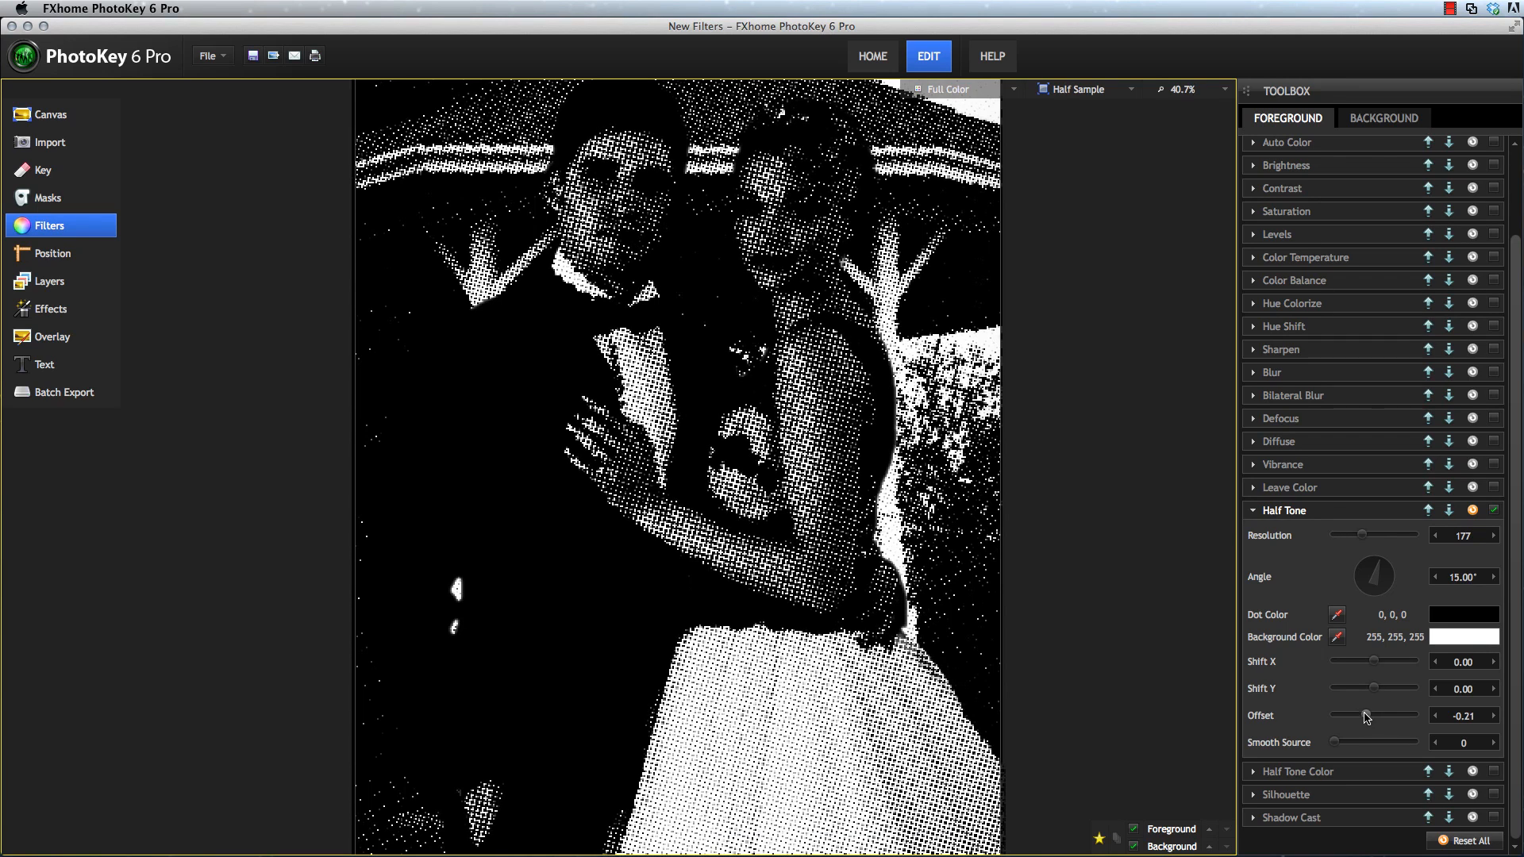
{"action": "double_click", "coordinate": [1366, 717]}
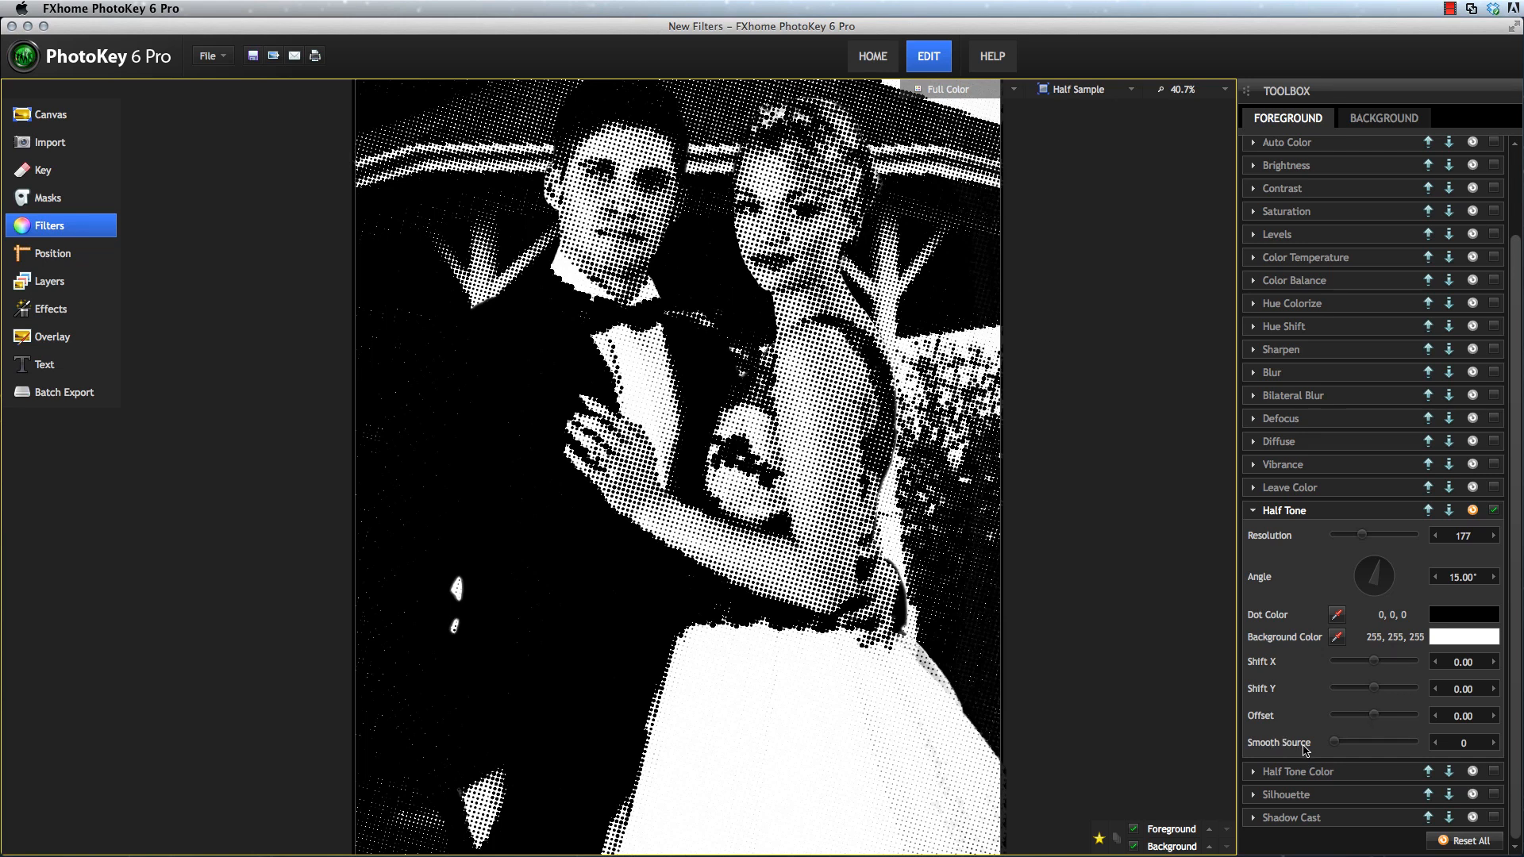
{"action": "left_click_drag", "start_coordinate": [1337, 742], "coordinate": [1344, 743]}
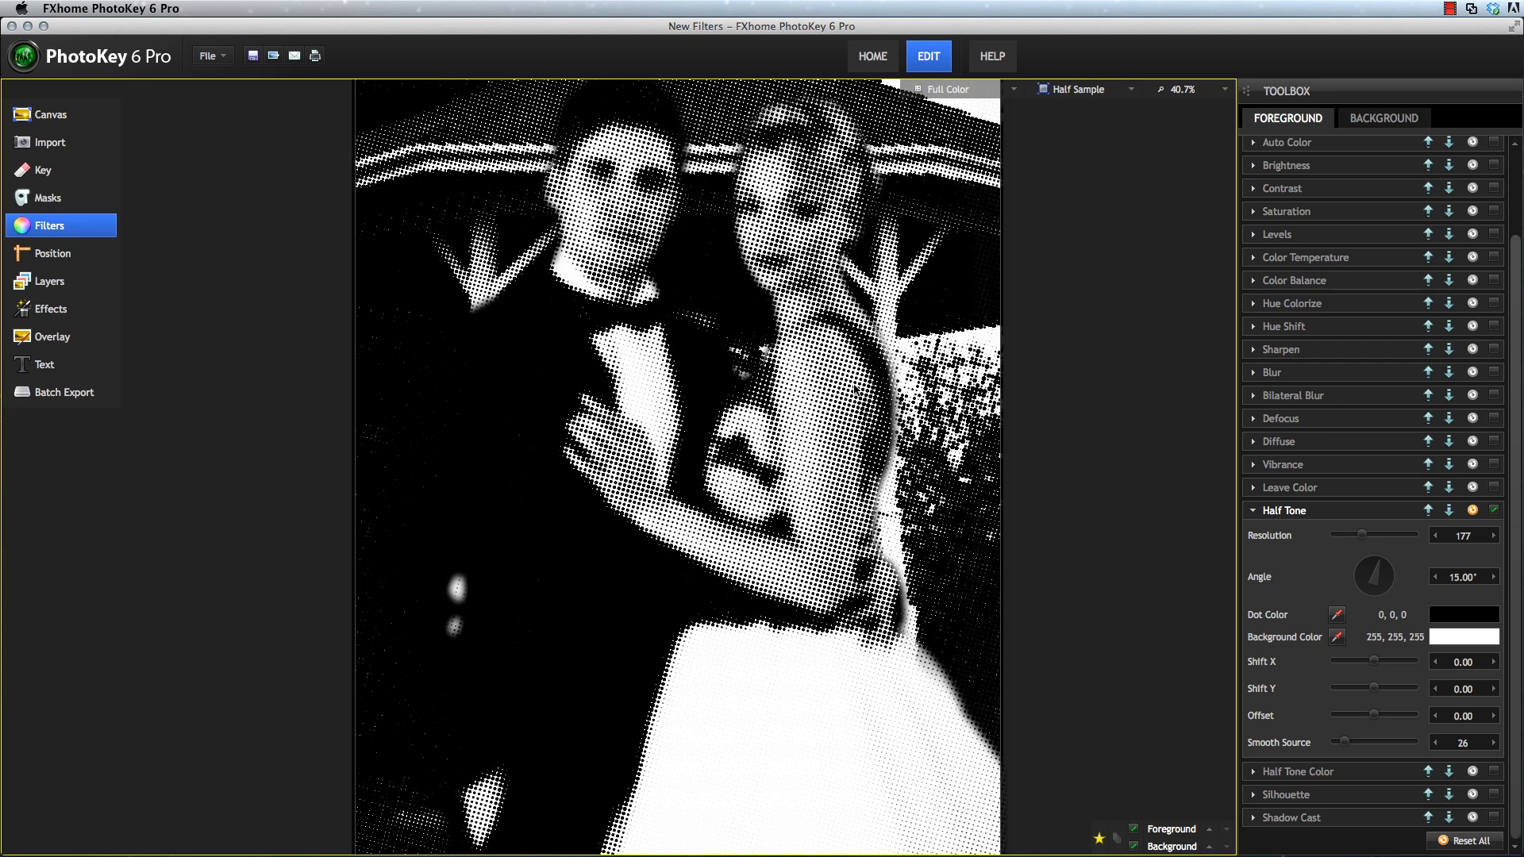
Examine the halftone dots up close and set the foreground Half Tone's Smooth Source to 0
{"action": "left_click", "coordinate": [1225, 89]}
{"action": "left_click", "coordinate": [1172, 146]}
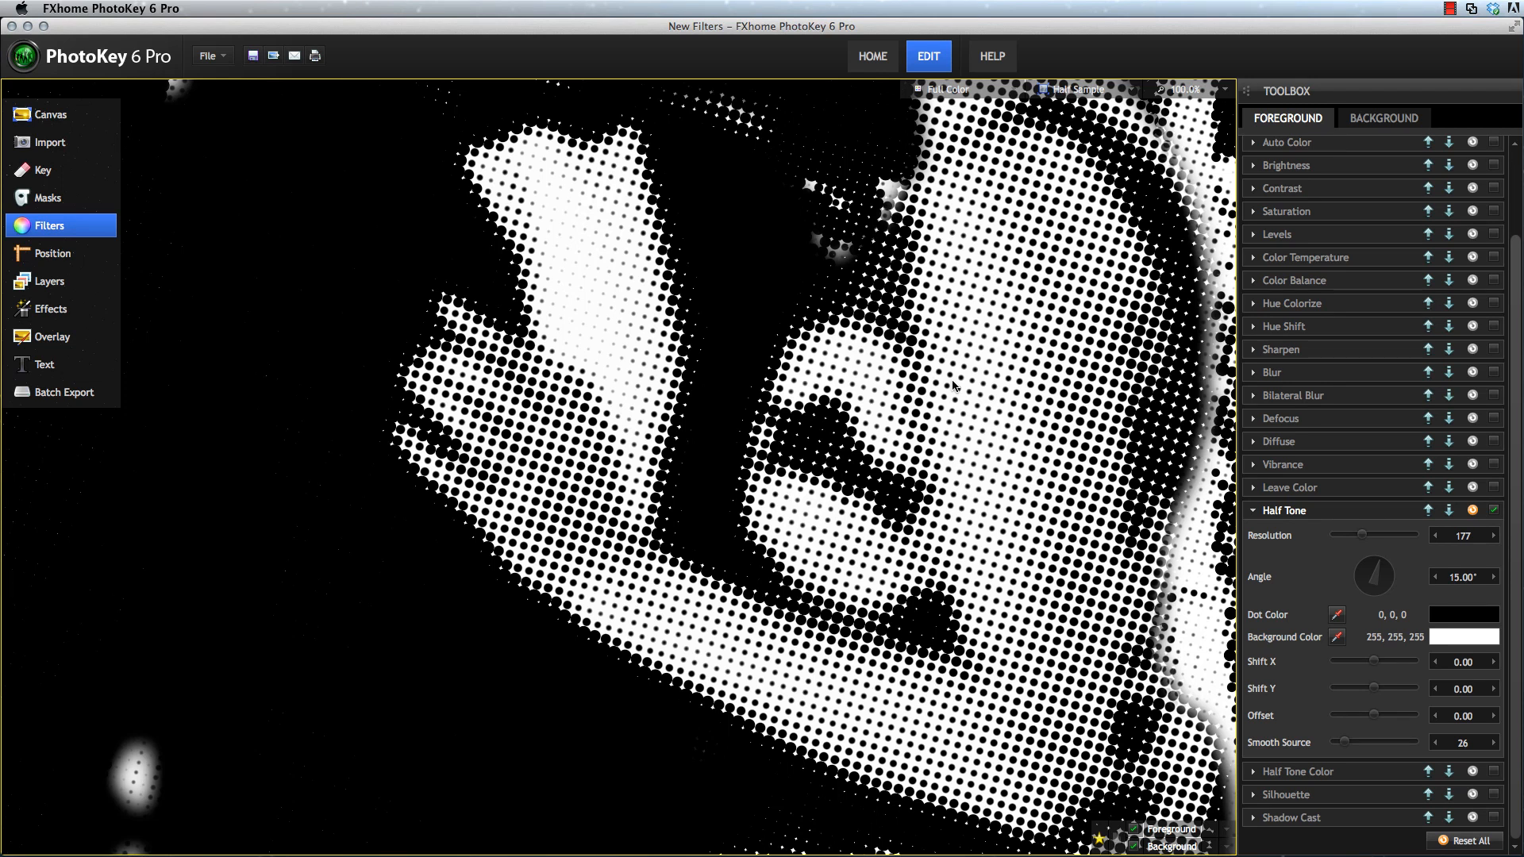
{"action": "left_click", "coordinate": [1225, 90]}
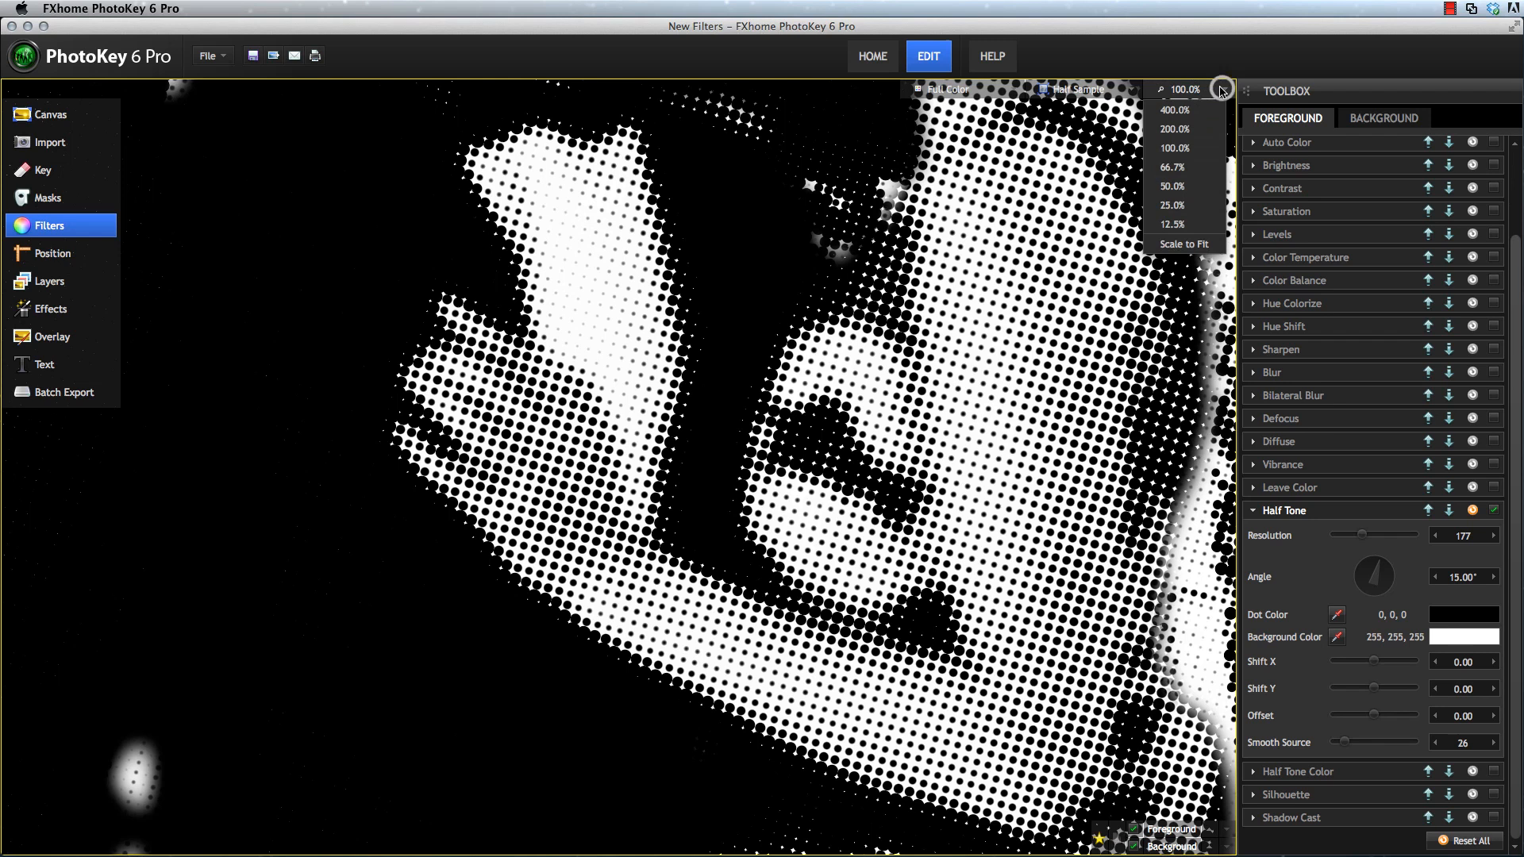
{"action": "left_click", "coordinate": [1182, 189]}
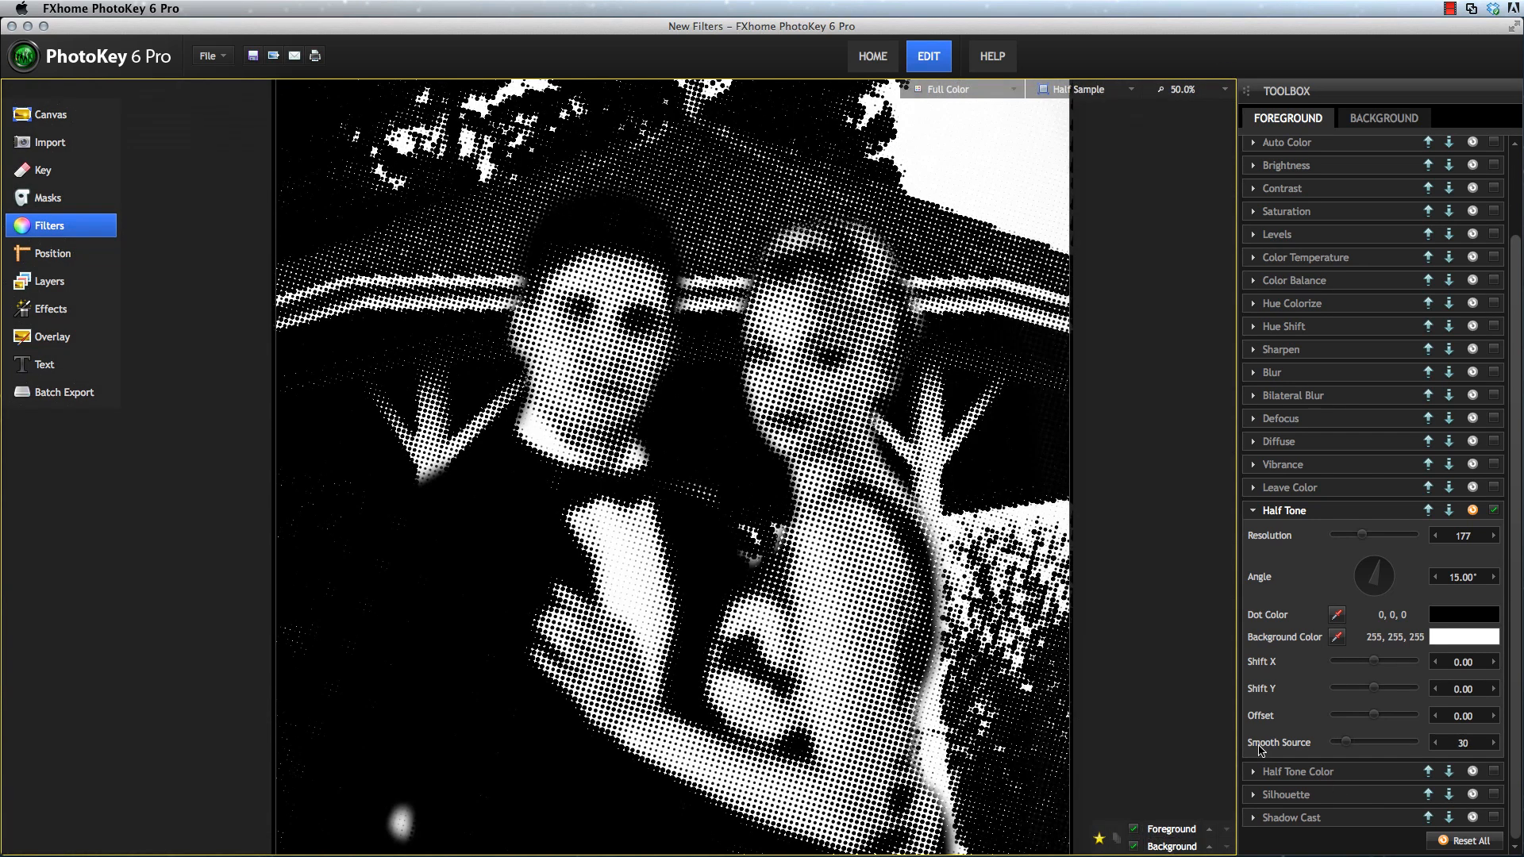
{"action": "left_click_drag", "start_coordinate": [1345, 741], "coordinate": [1333, 742]}
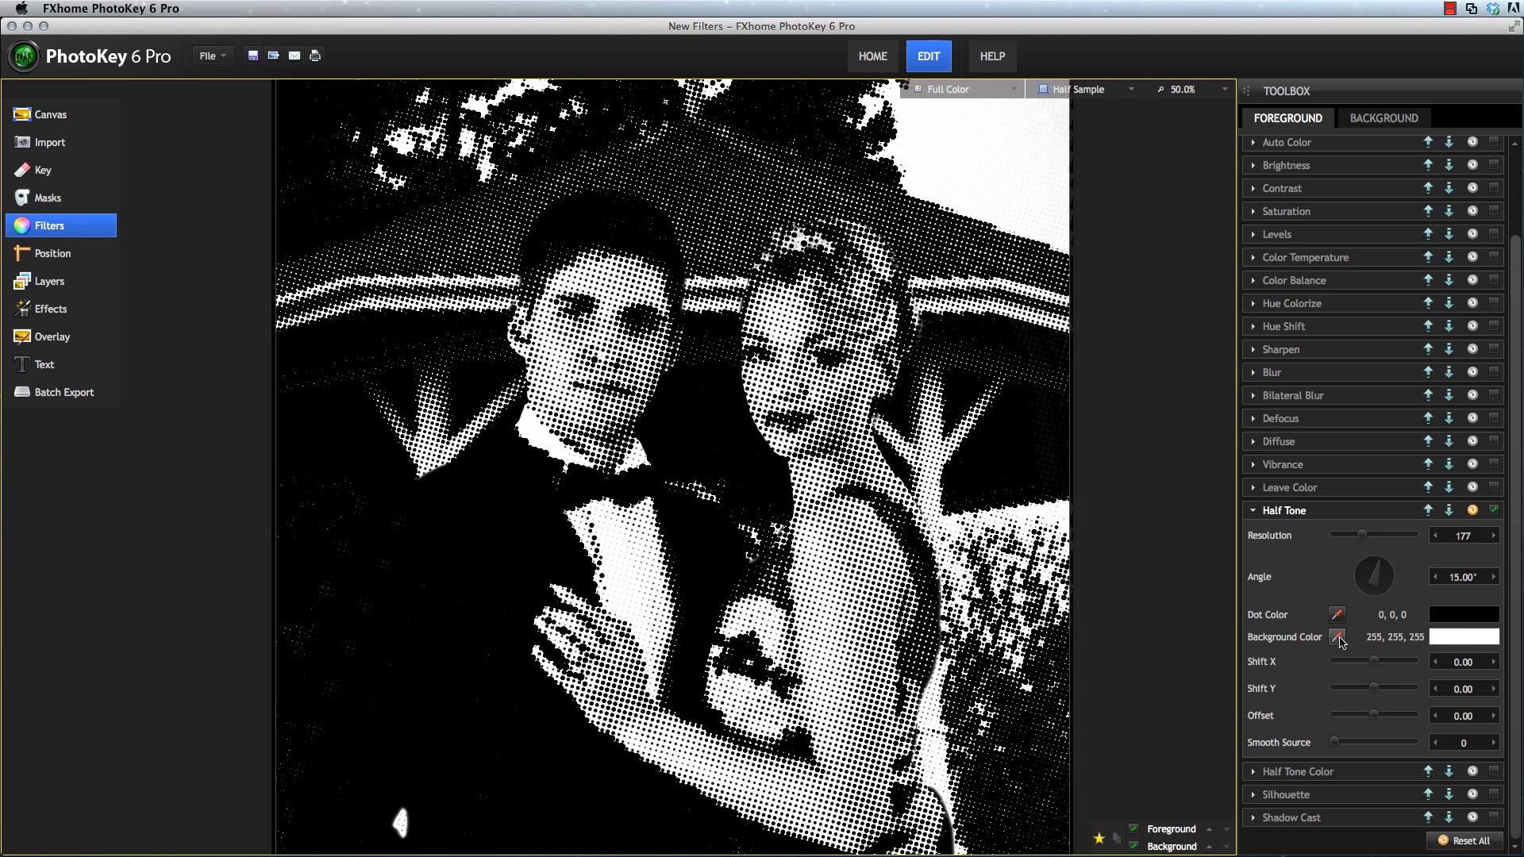
Hide the background and set the foreground Half Tone's dot color to the first saved swatch, a dark blue
{"action": "left_click", "coordinate": [1133, 846]}
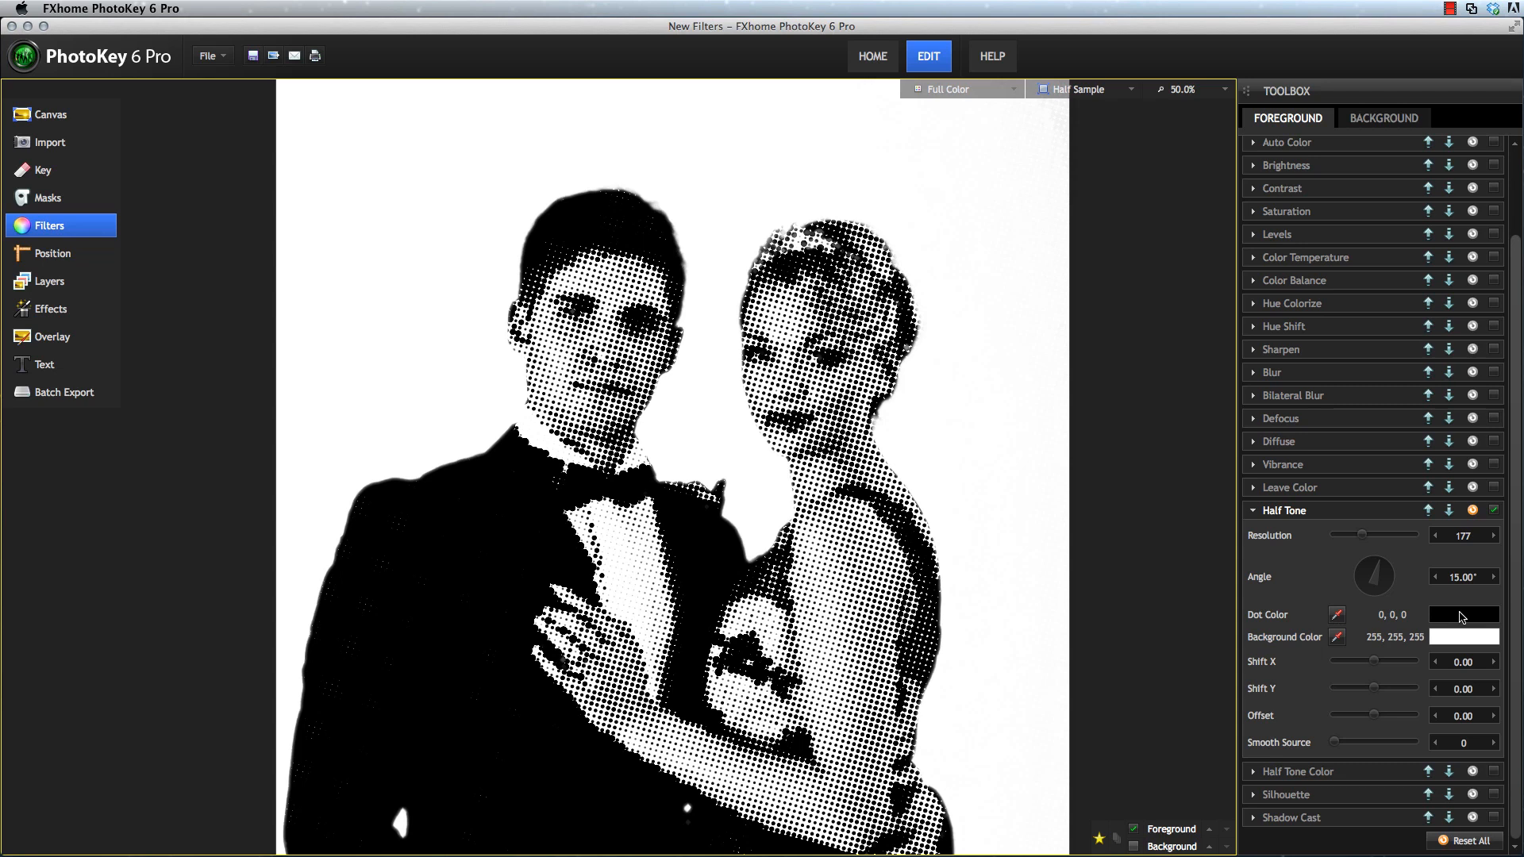
{"action": "left_click", "coordinate": [1460, 615]}
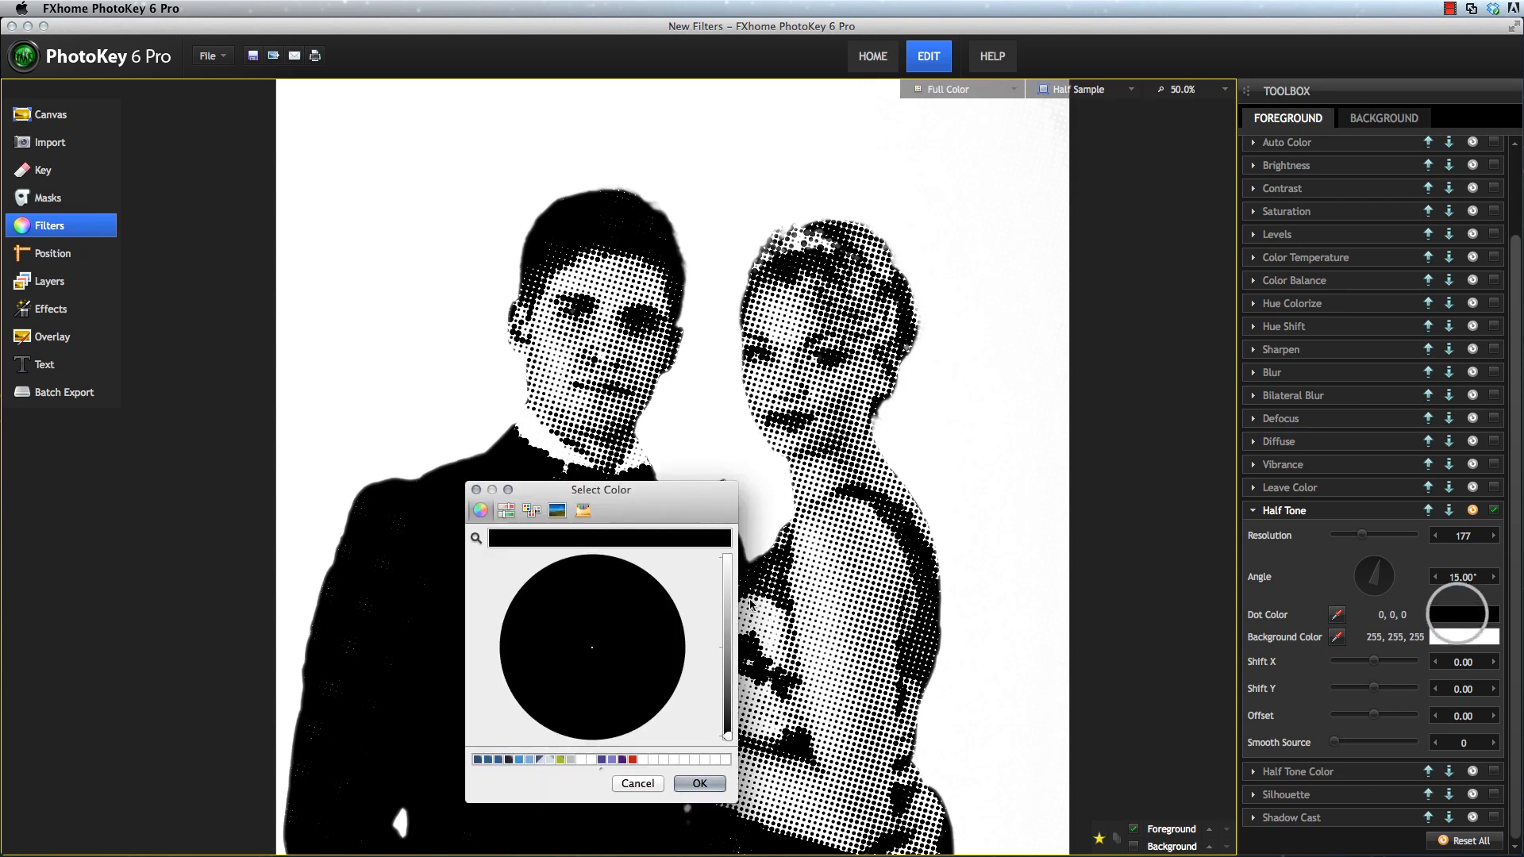
{"action": "left_click", "coordinate": [476, 760]}
{"action": "left_click", "coordinate": [699, 784]}
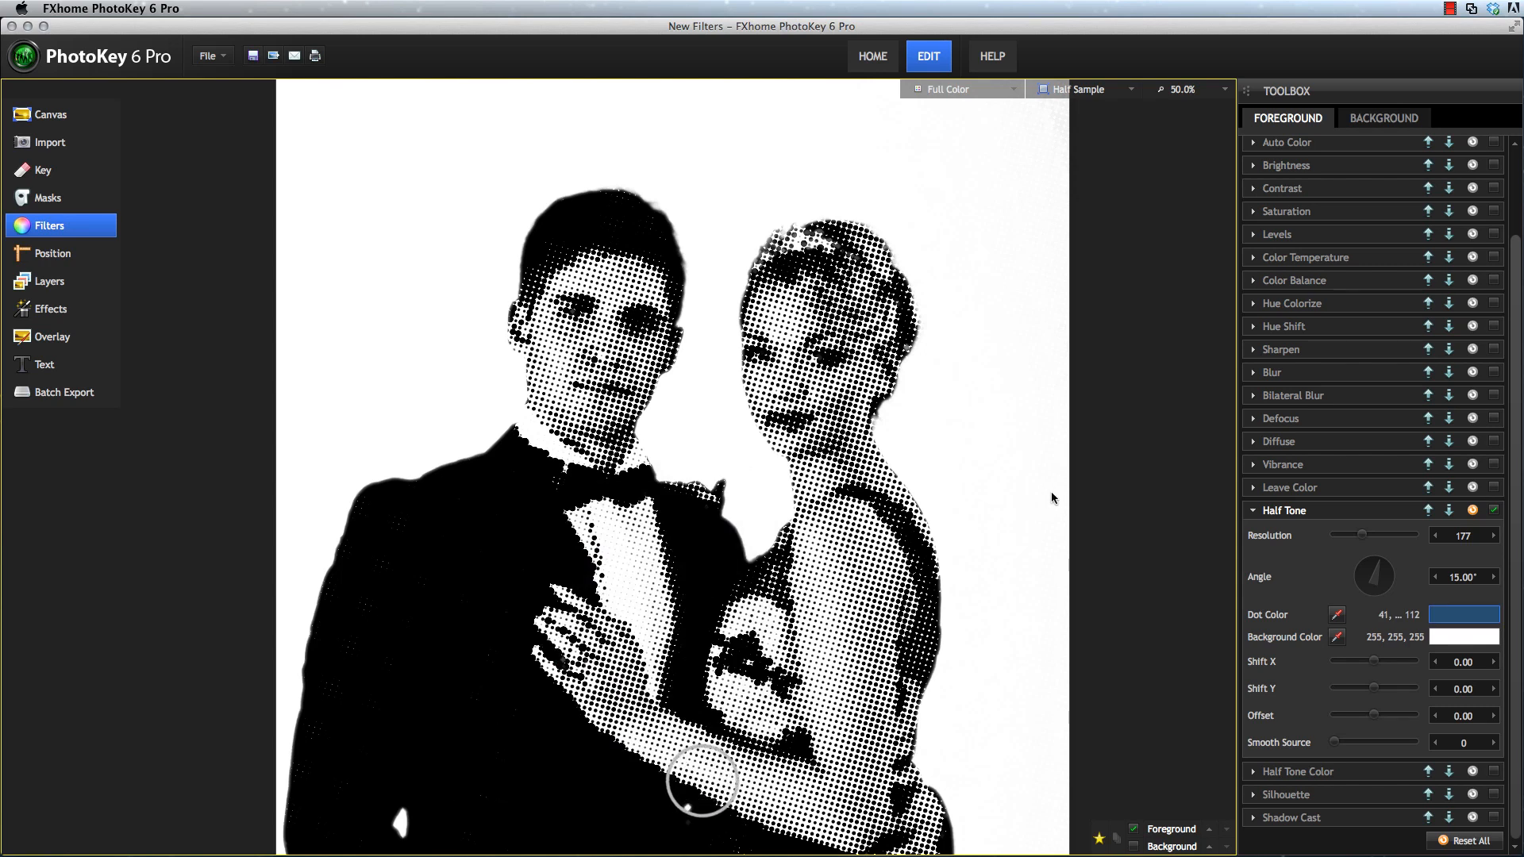
Turn off the foreground's Half Tone filter and apply Half Tone Color instead
{"action": "left_click", "coordinate": [1493, 511]}
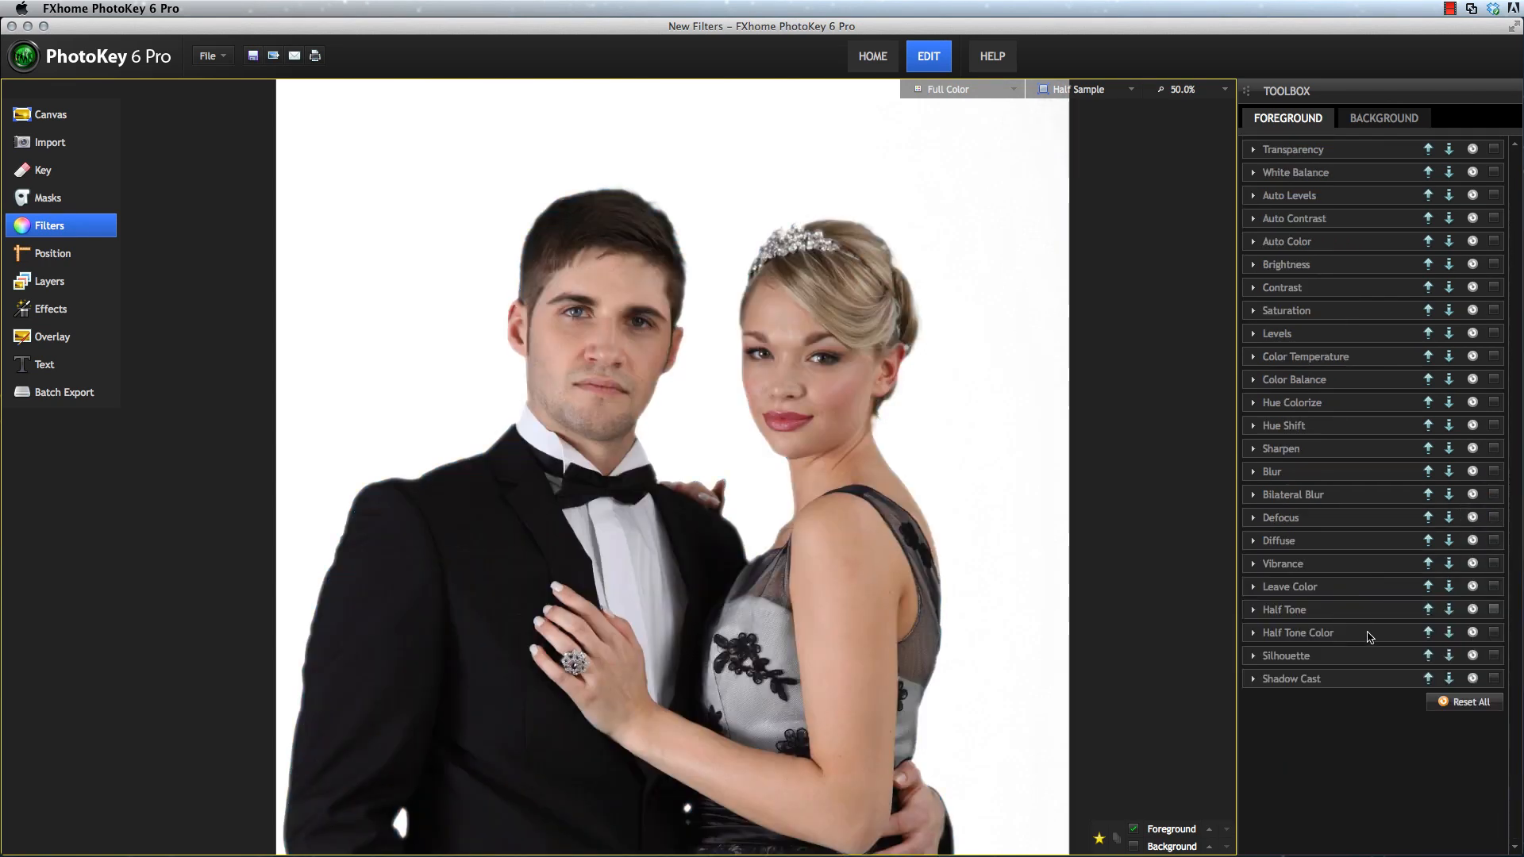
{"action": "left_click", "coordinate": [1368, 637]}
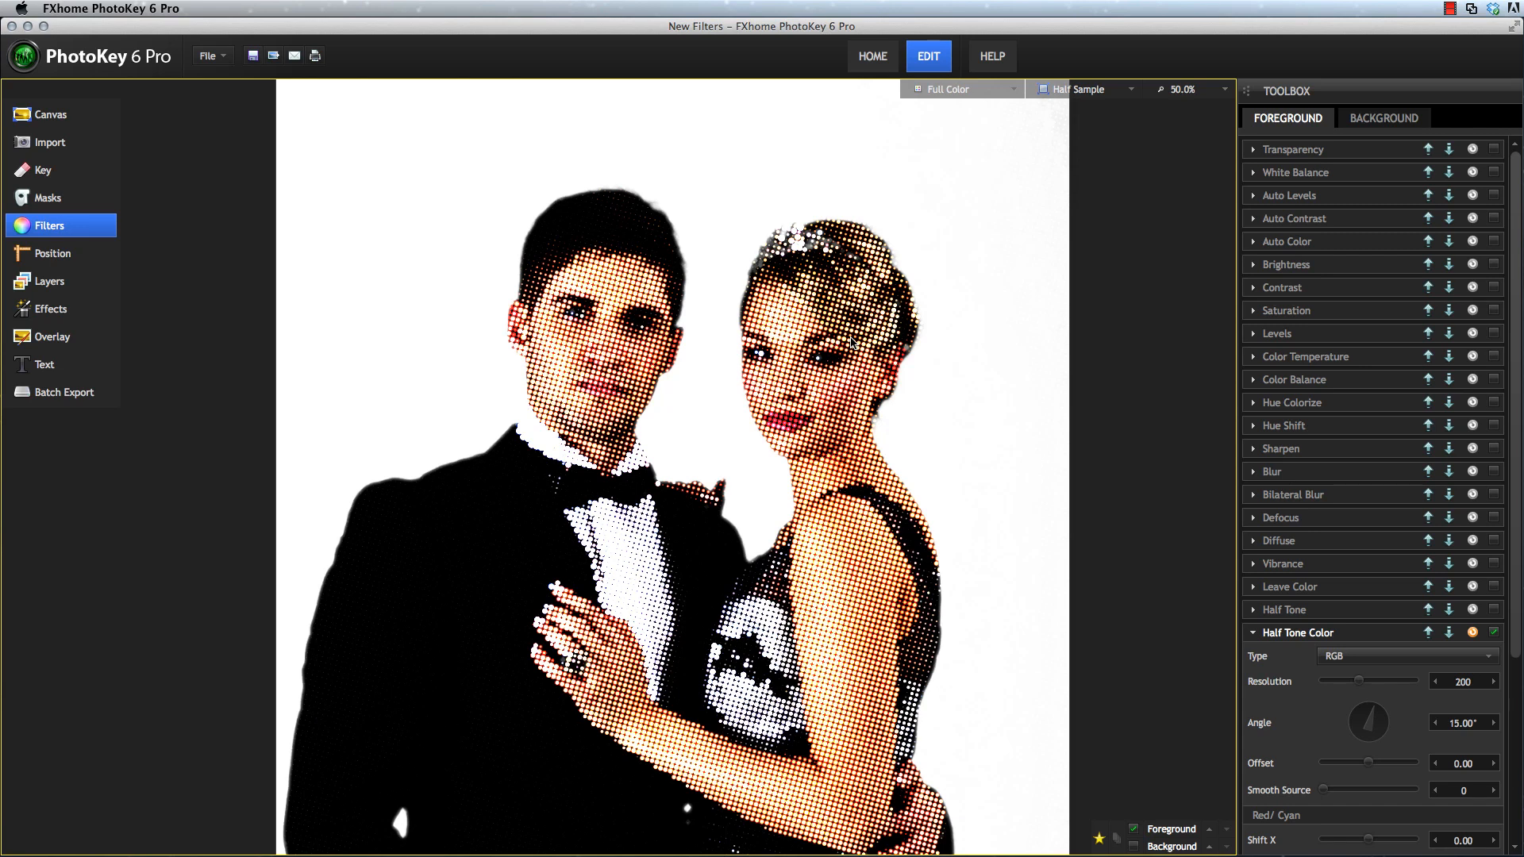
Test Half Tone Color with a Red/Cyan Shift X of -0.26 and a Blue/Yellow Shift Y of 0.38, and reset both to 0.00
{"action": "scroll", "coordinate": [1512, 409], "scroll_direction": "down", "scroll_amount": 1}
{"action": "scroll", "coordinate": [1513, 409], "scroll_direction": "down", "scroll_amount": 5}
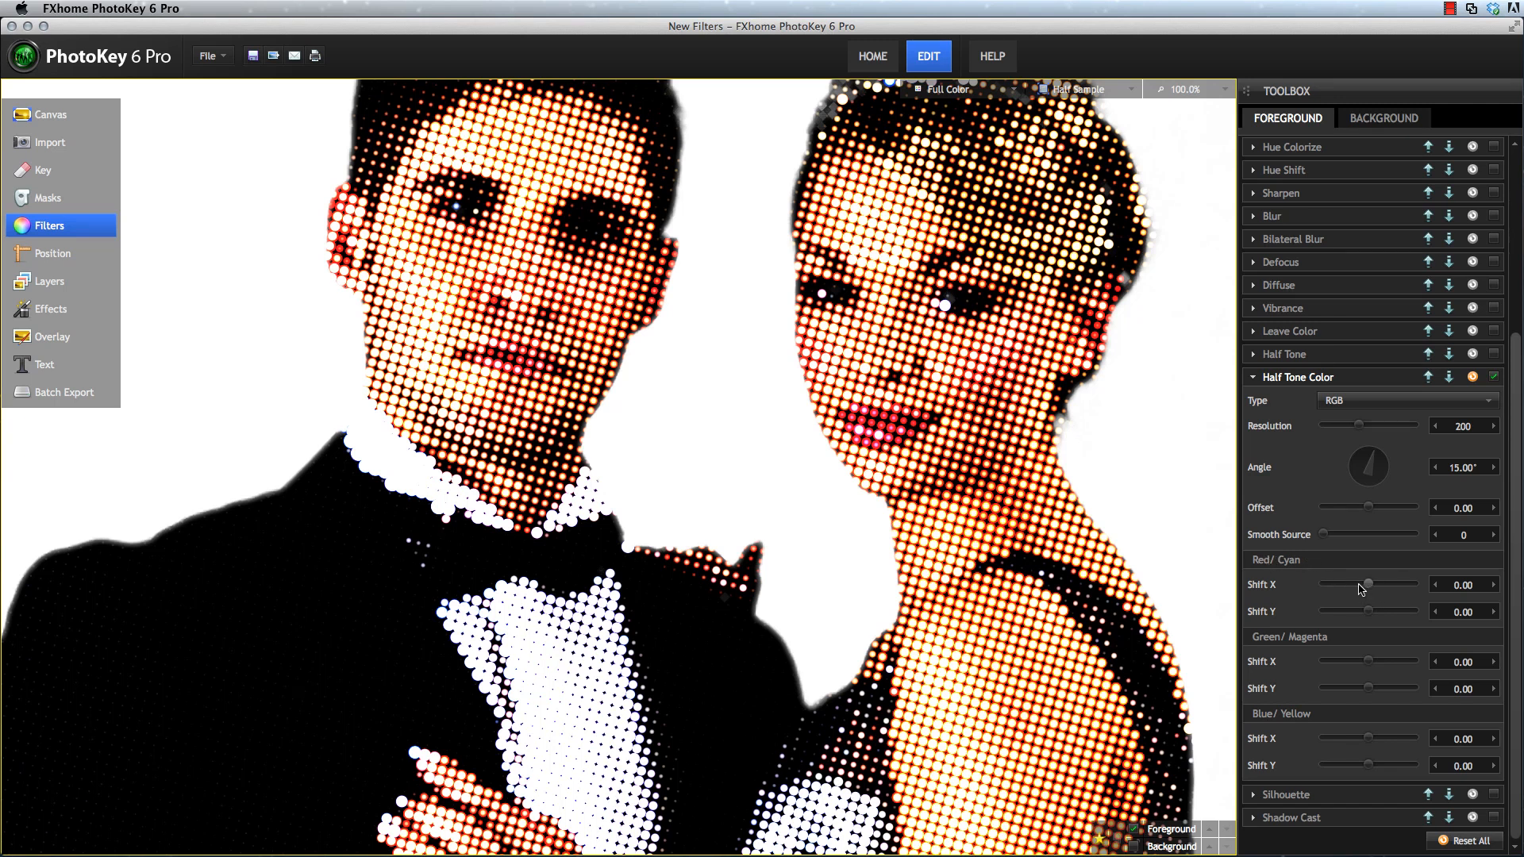
{"action": "left_click_drag", "start_coordinate": [1358, 587], "coordinate": [1359, 588]}
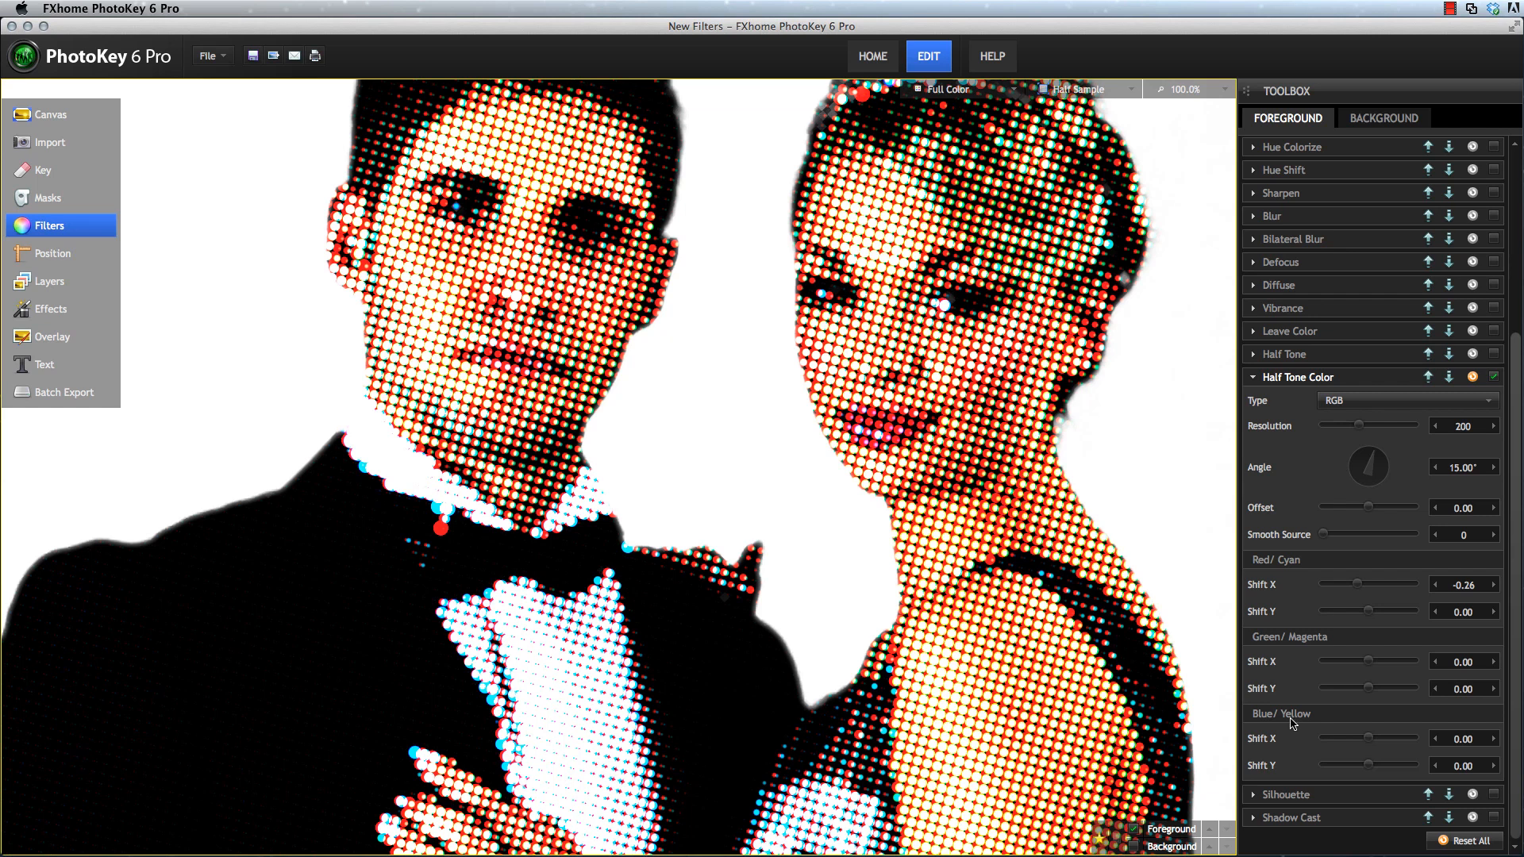
{"action": "left_click", "coordinate": [1385, 766]}
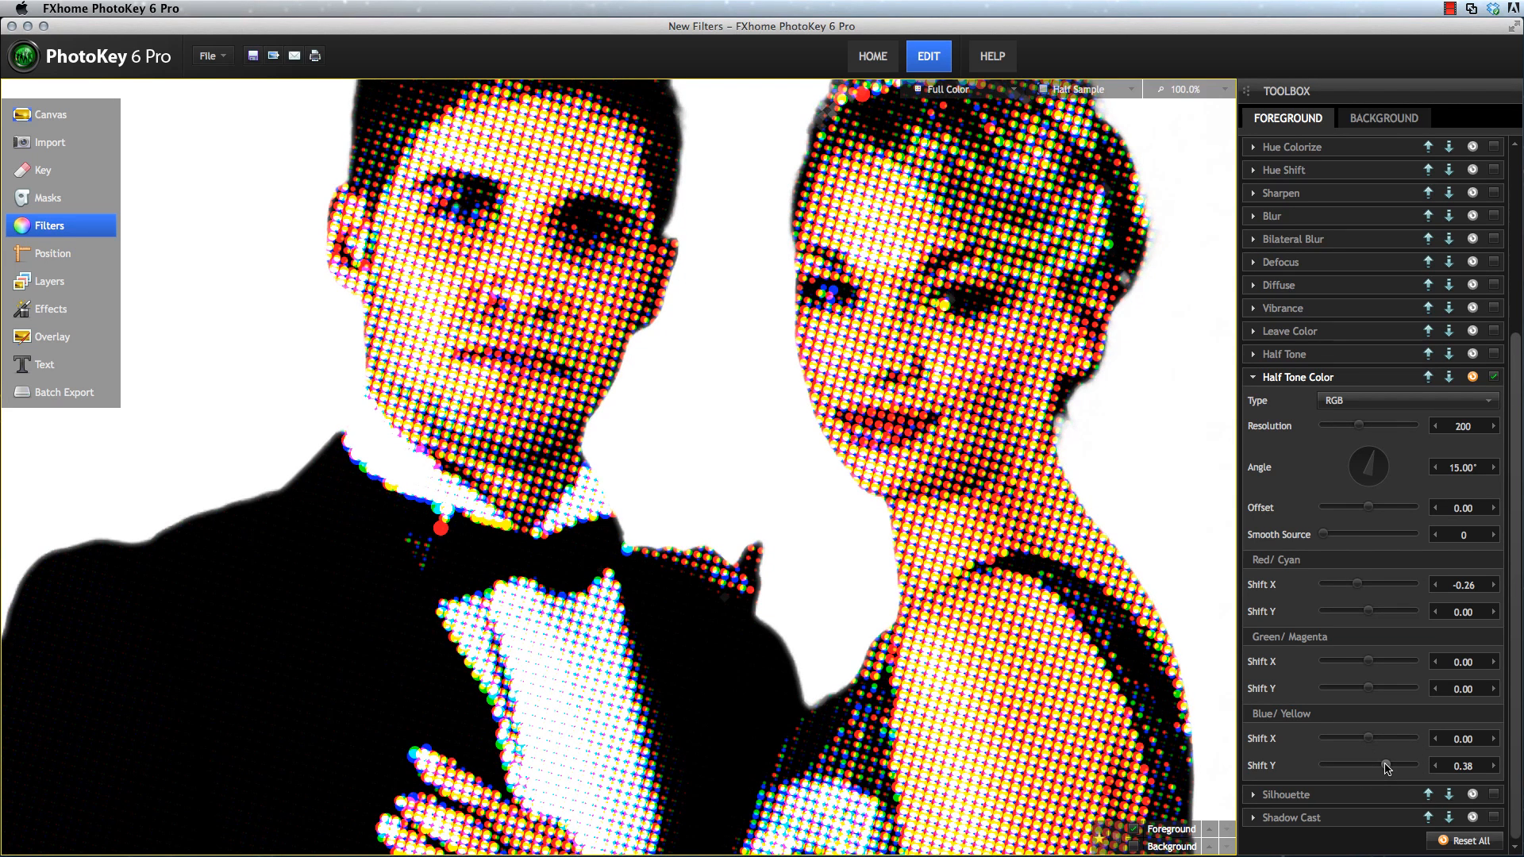
{"action": "double_click", "coordinate": [1386, 766]}
{"action": "double_click", "coordinate": [1356, 585]}
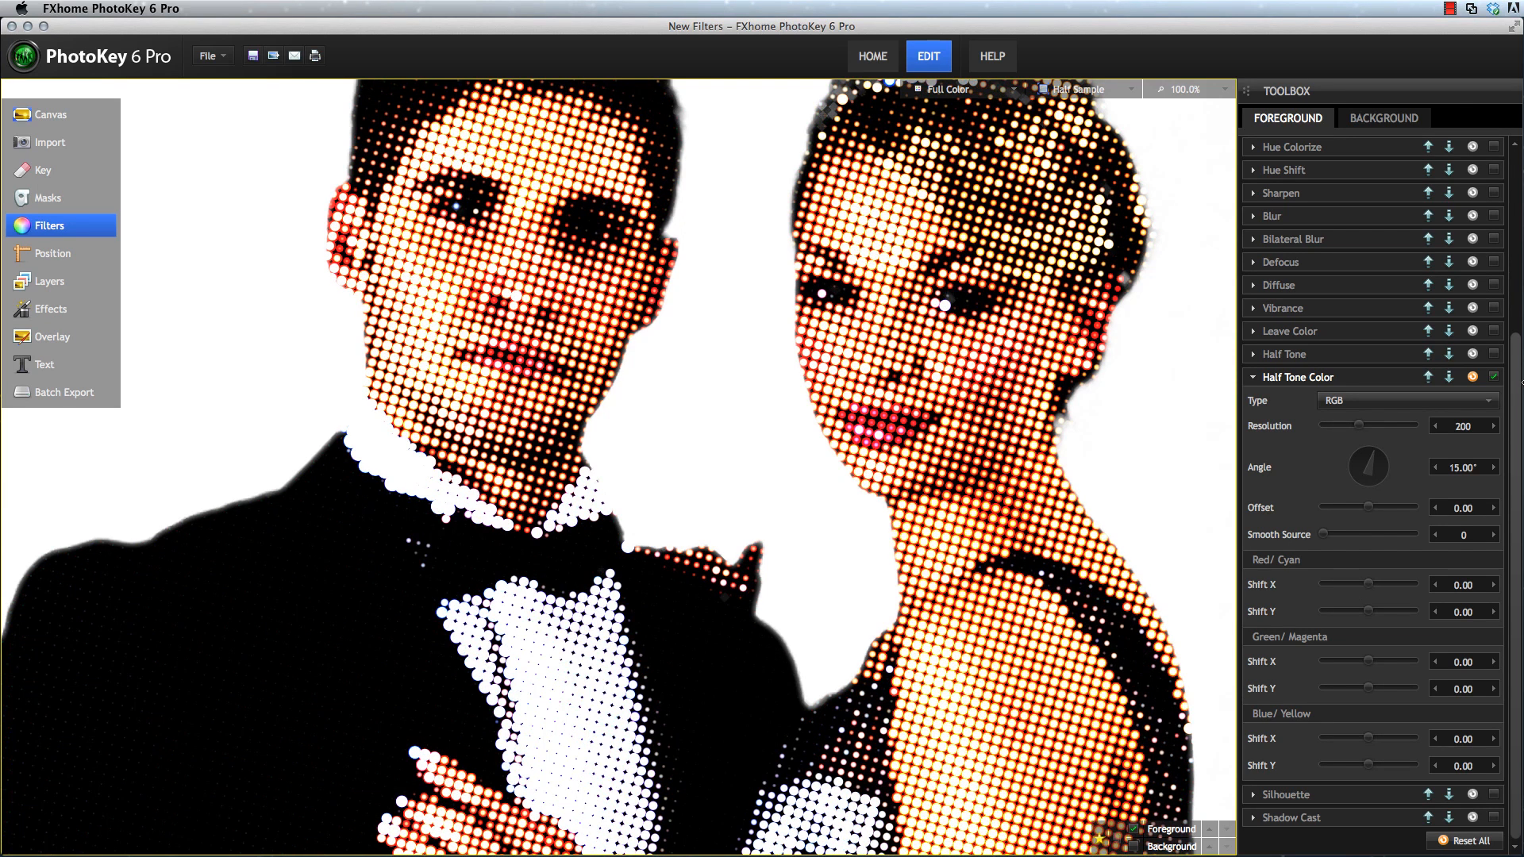
{"action": "left_click", "coordinate": [1222, 89]}
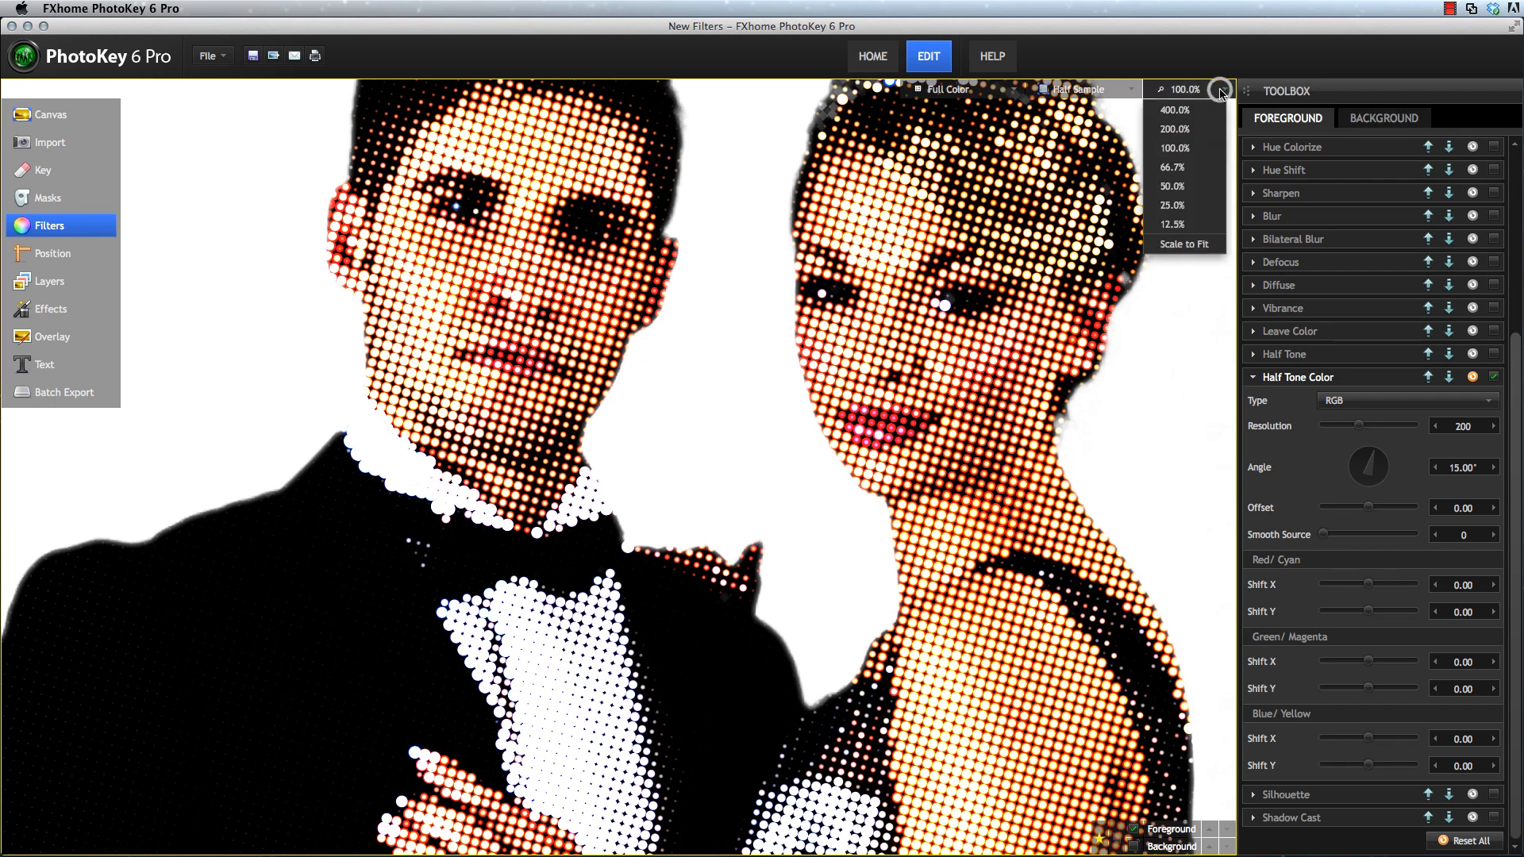
{"action": "left_click", "coordinate": [1195, 243]}
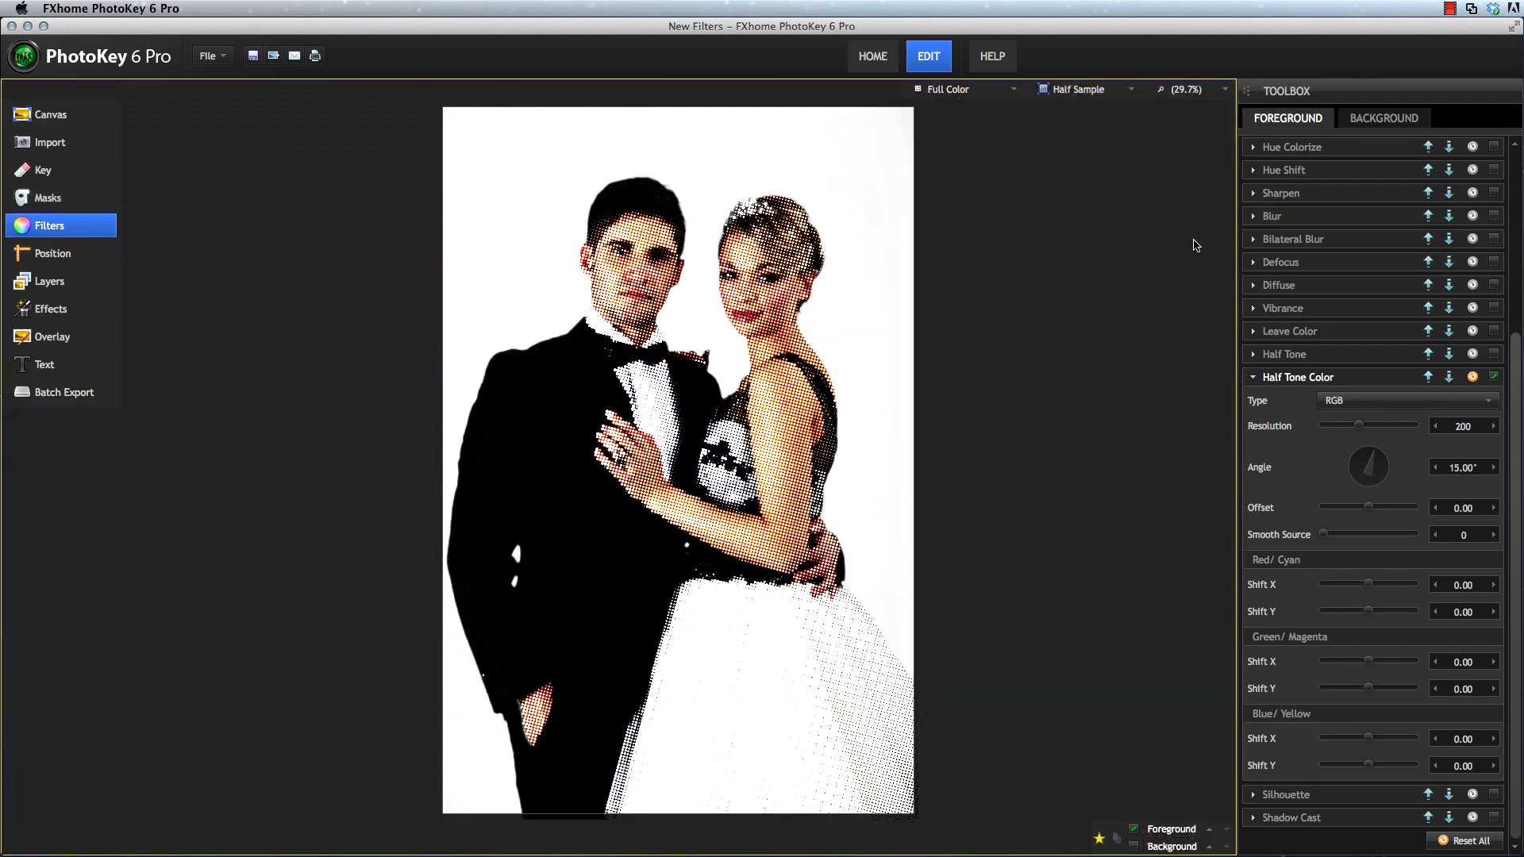